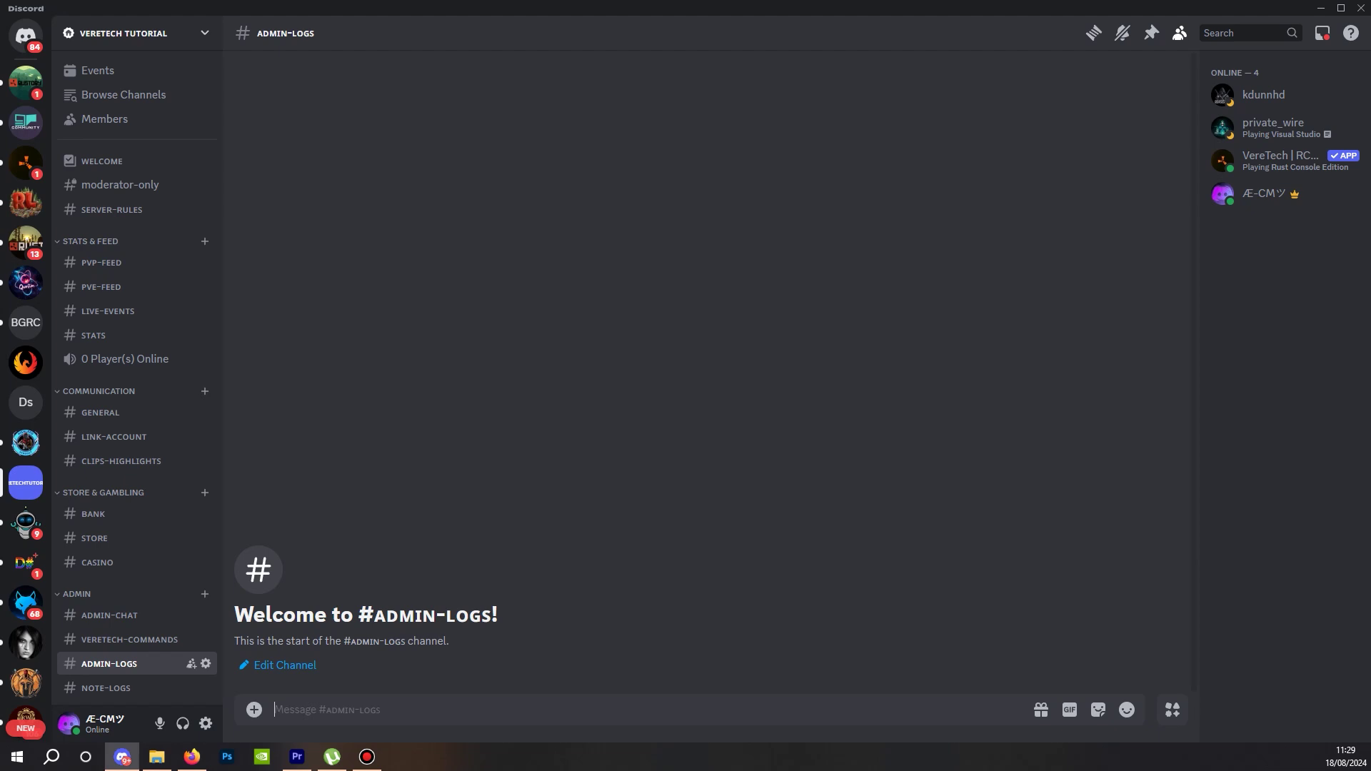
- Add a new shop category named Teleports with the /category add command
type("/catego")
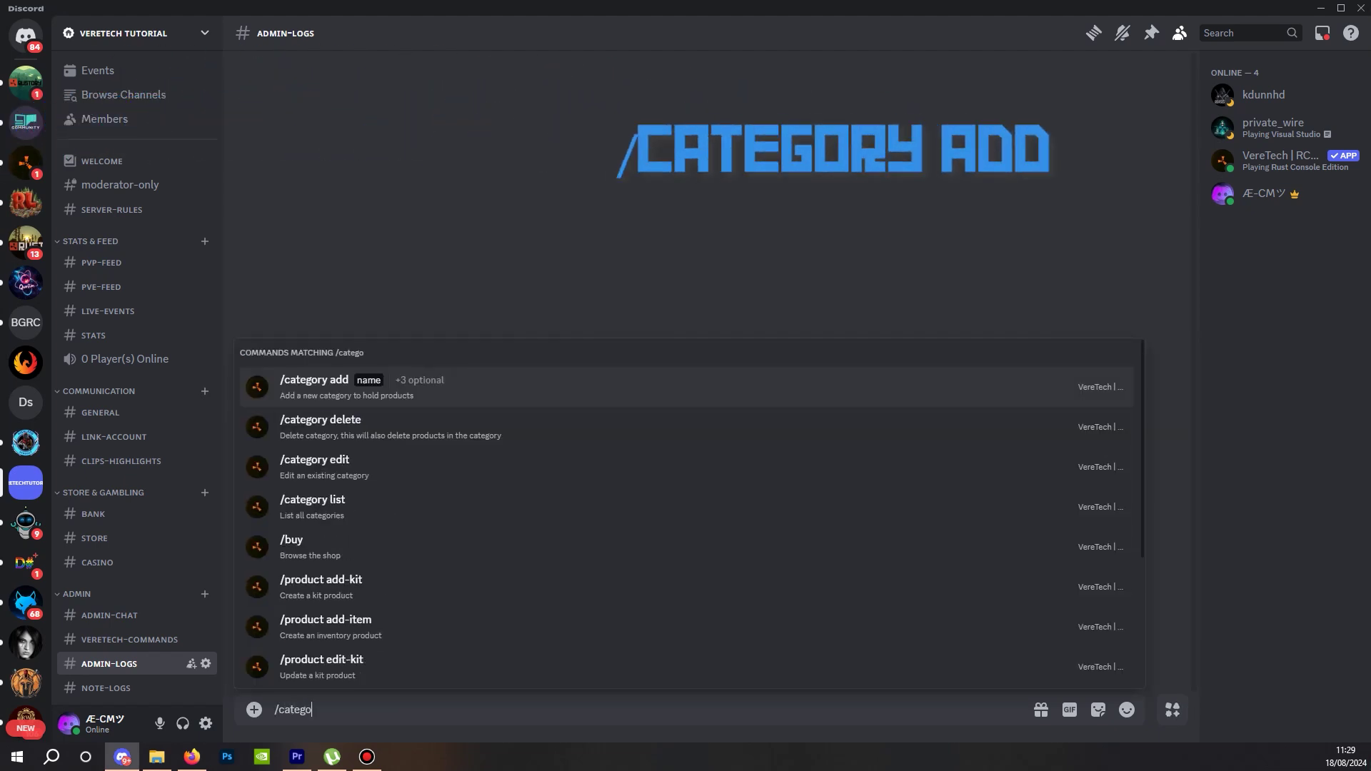
type("ry")
key("Return")
type("T")
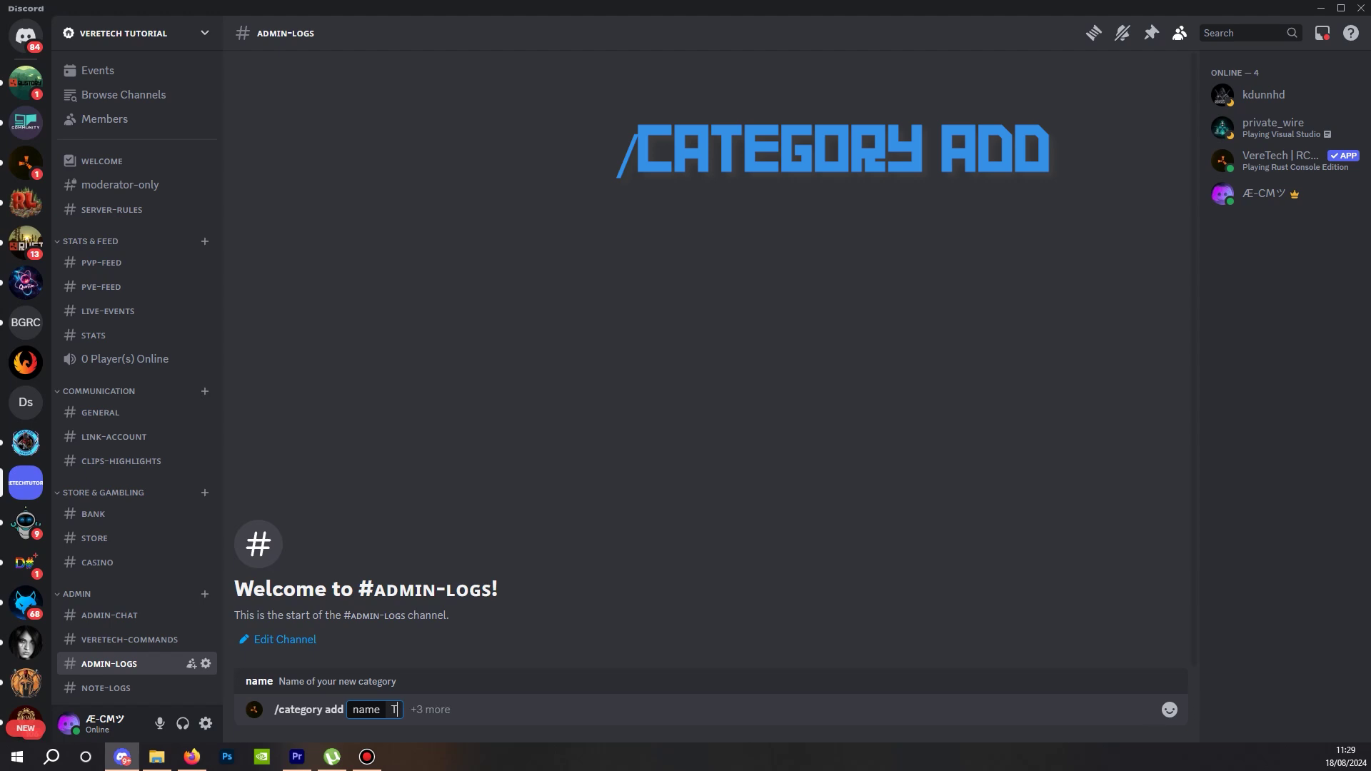
type("eleports")
key("Return")
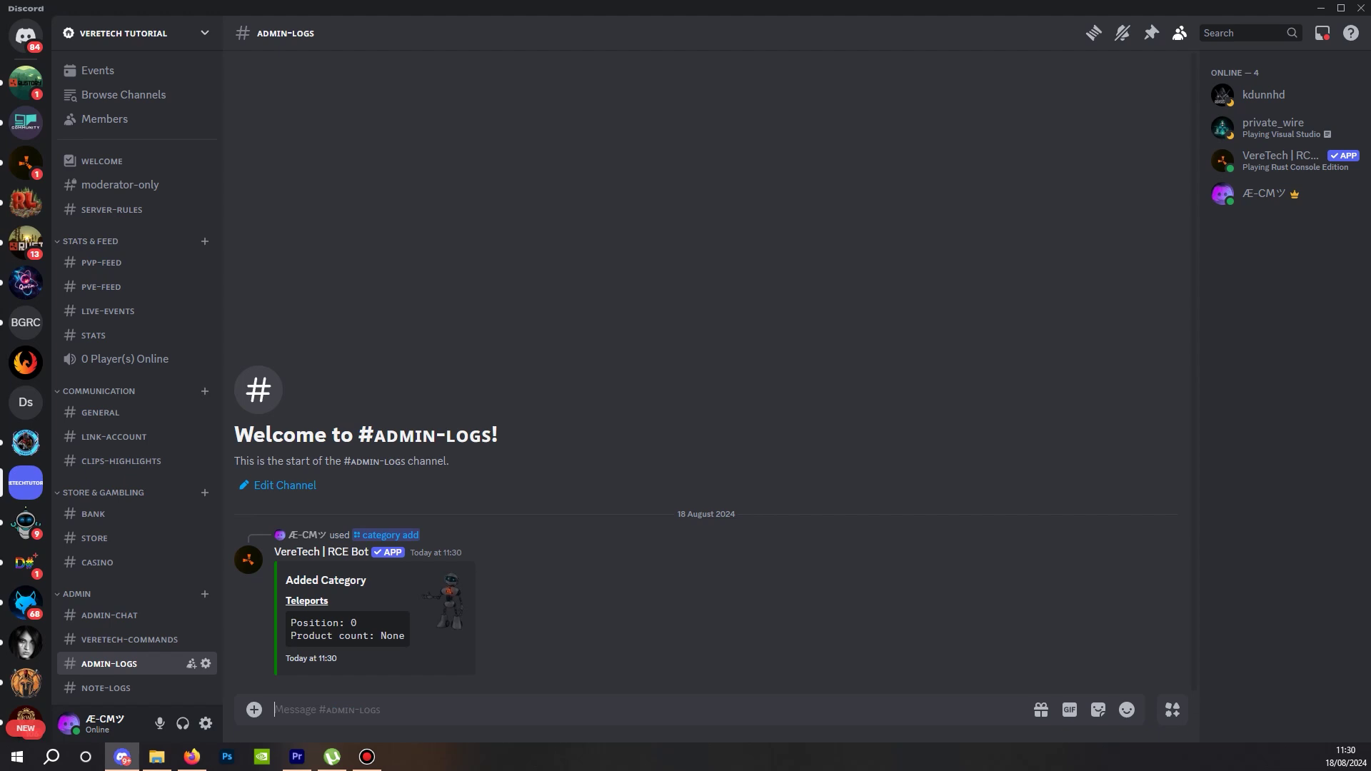
- Start a /product add-tp command with the category Teleports and the product name Outpost
type("/pr")
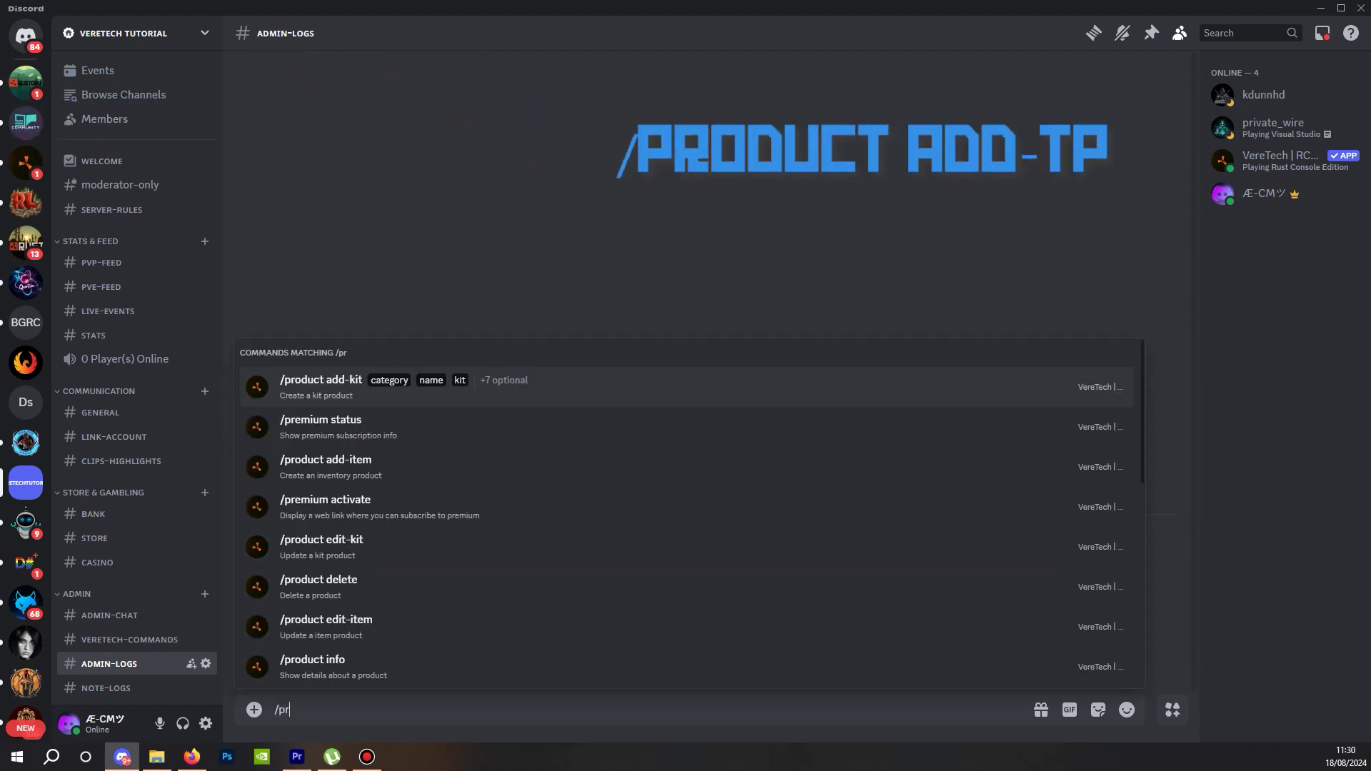
type("oduct add")
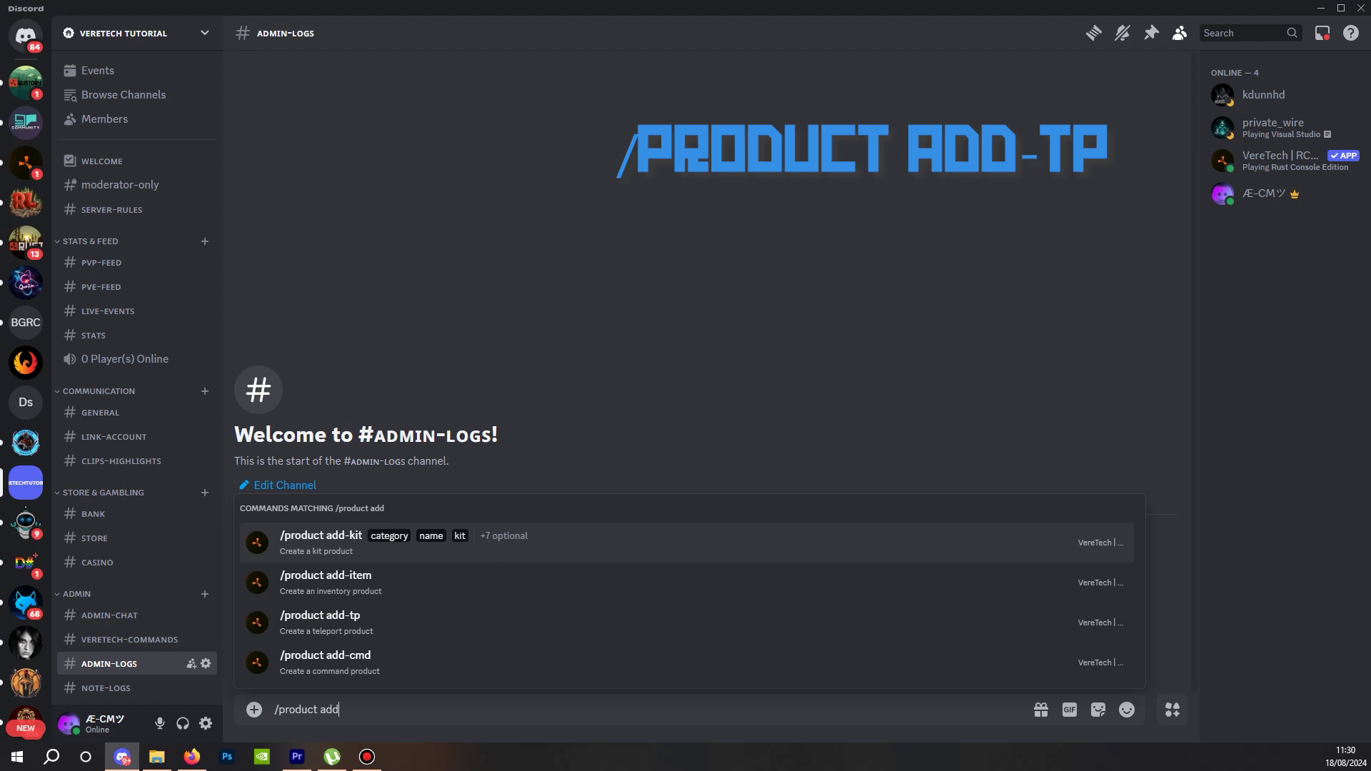
key("Down")
key("Down")
key("Return")
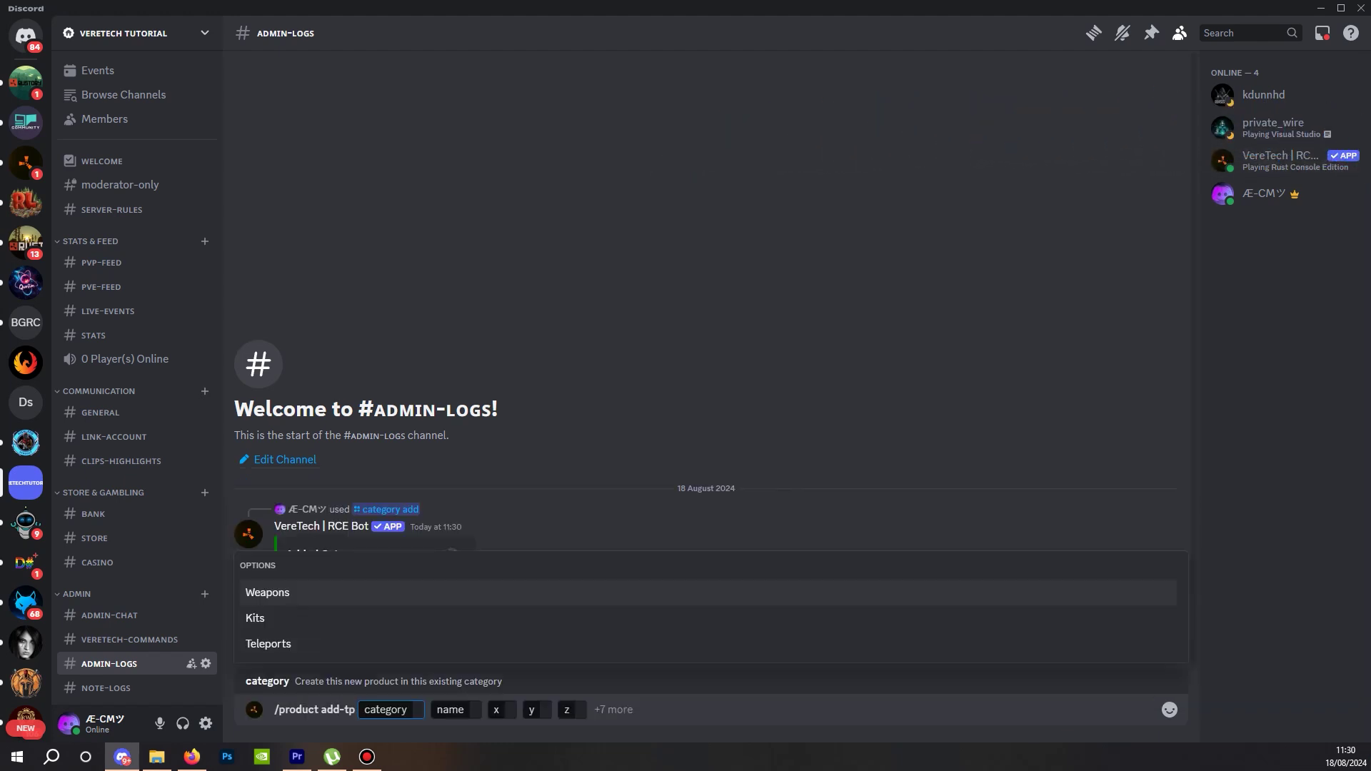
key("Down")
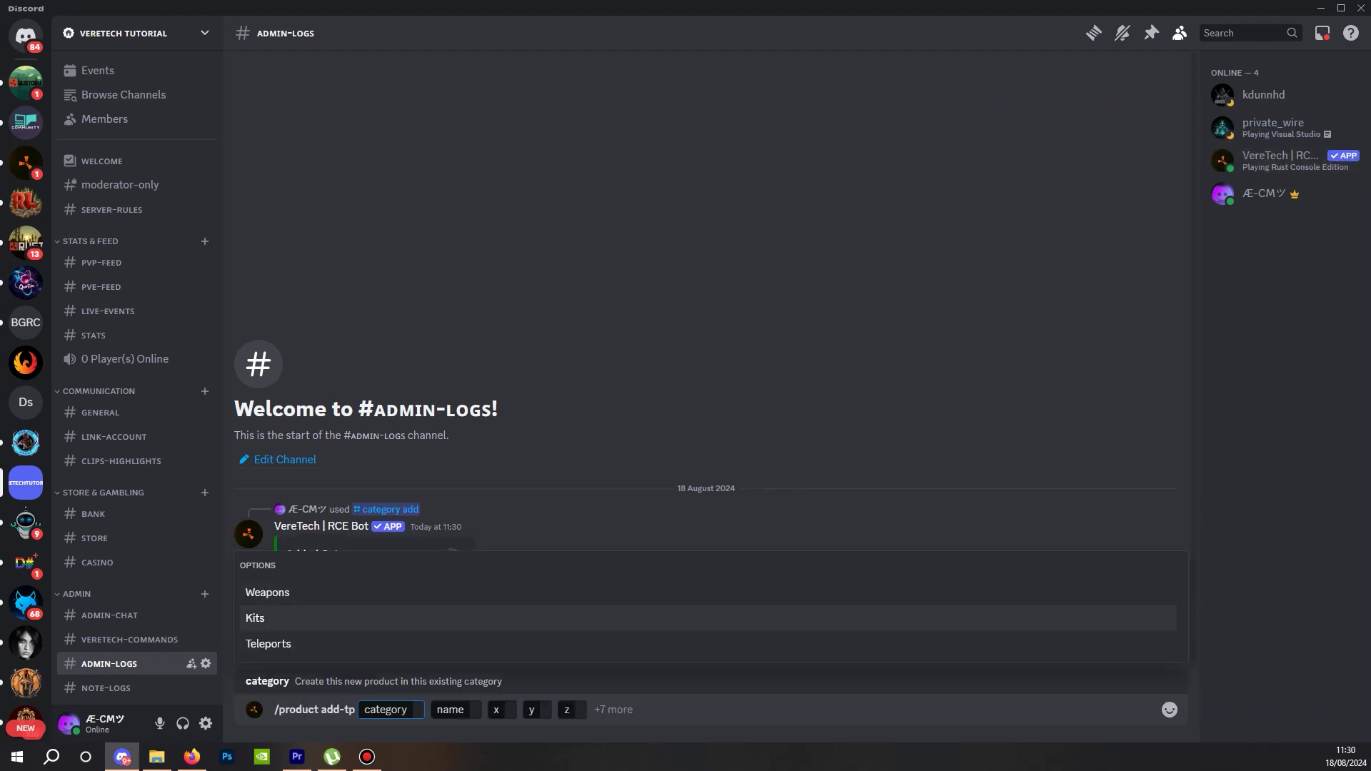
key("Down")
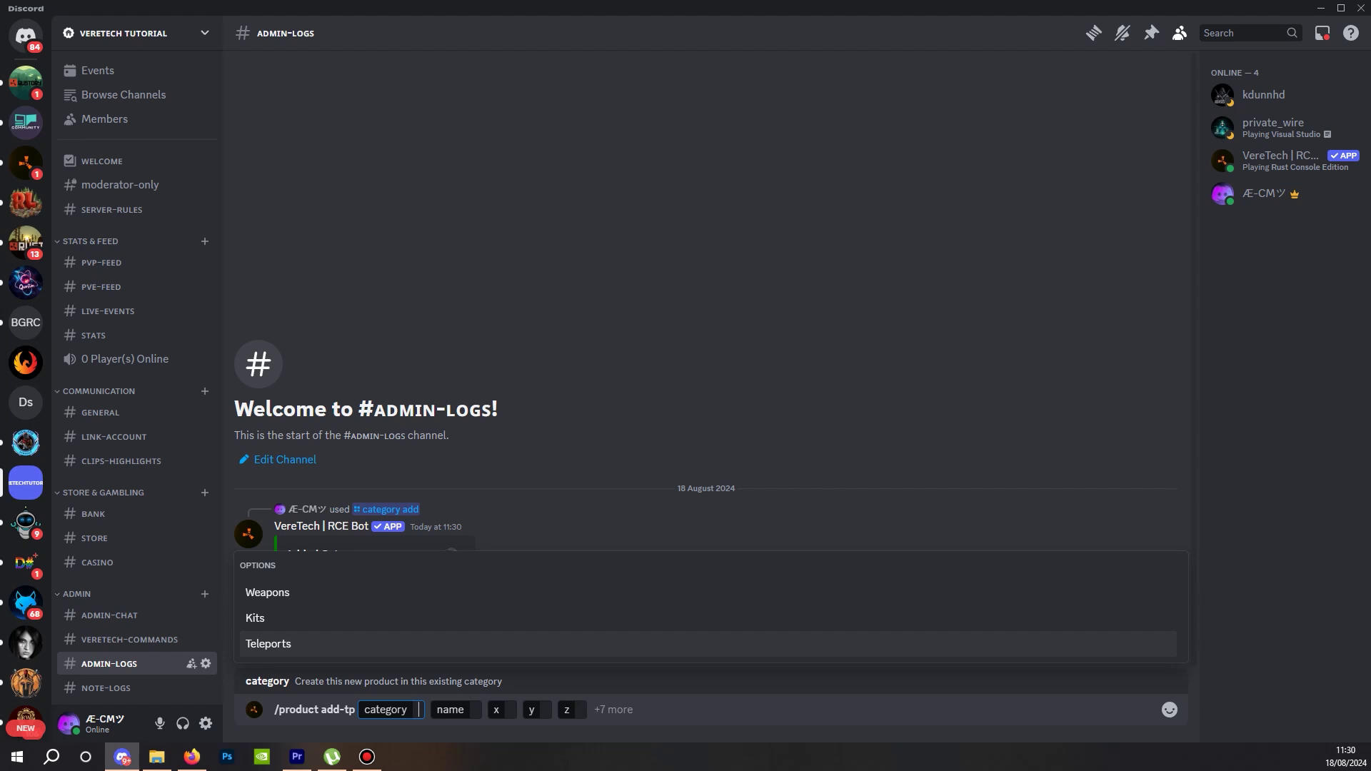
key("Tab")
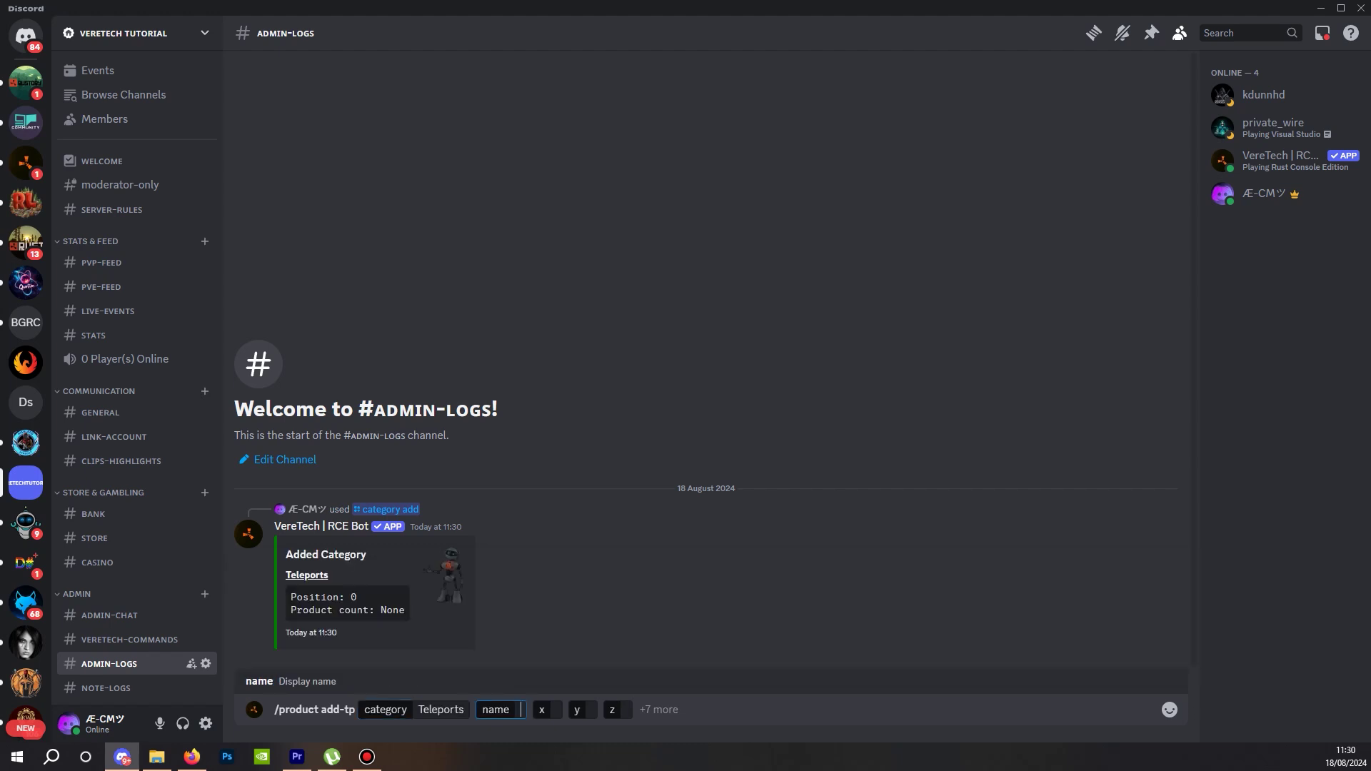
type("Outpost")
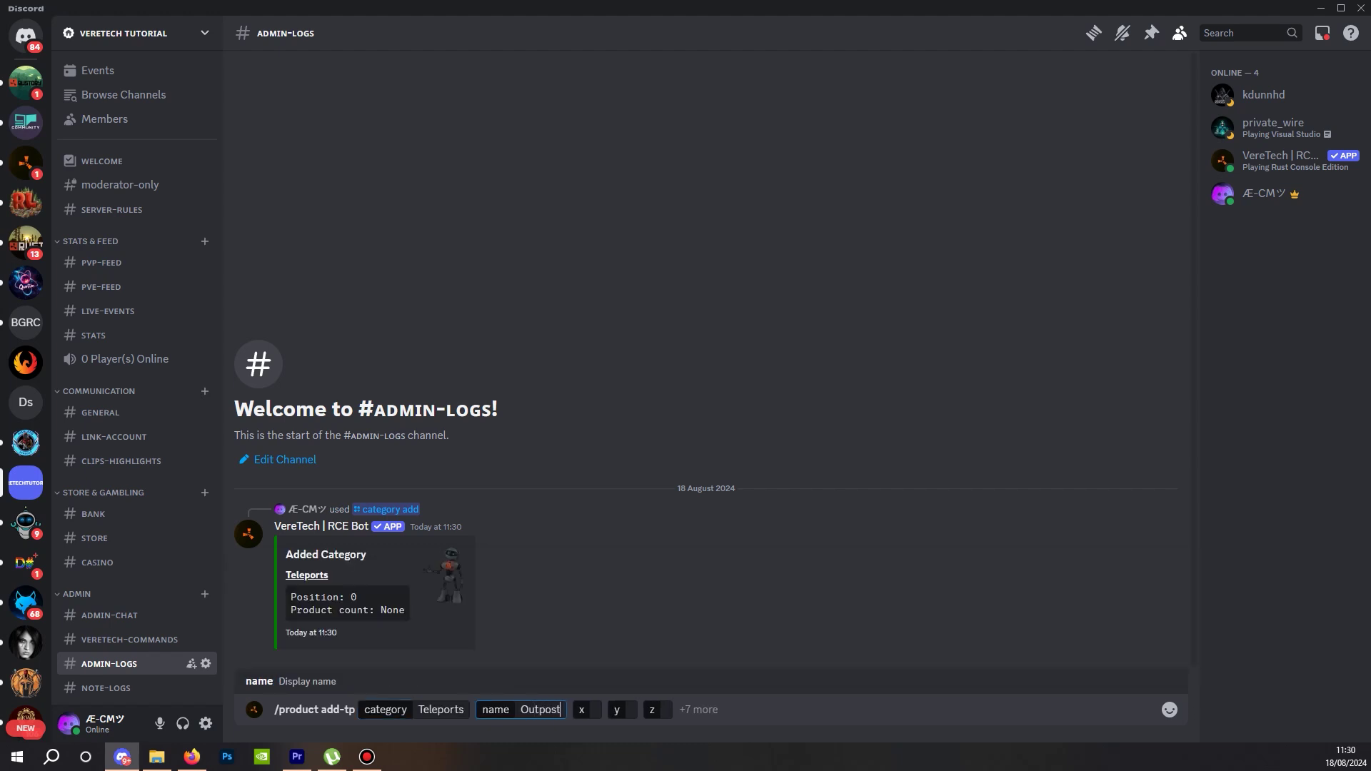
key("Tab")
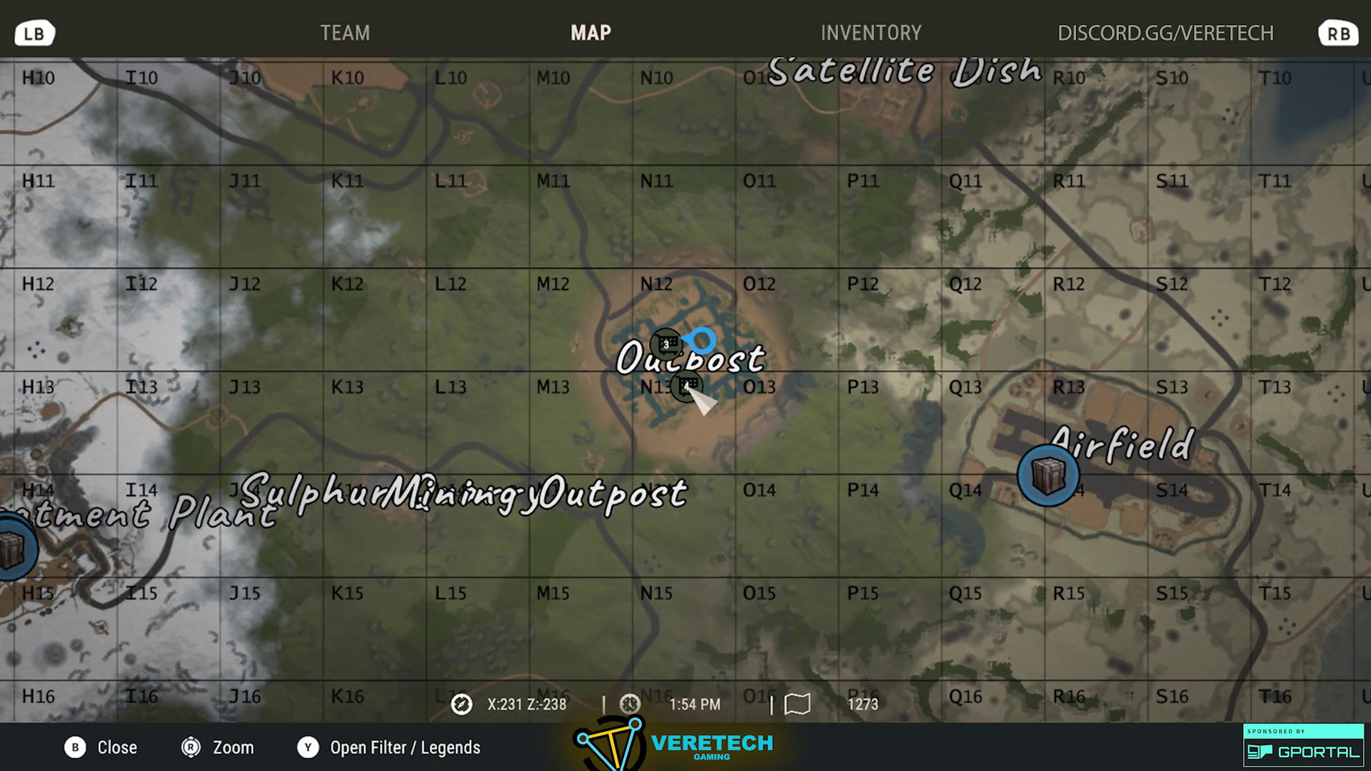
scroll(694, 382, "up", 3)
scroll(694, 382, "up", 5)
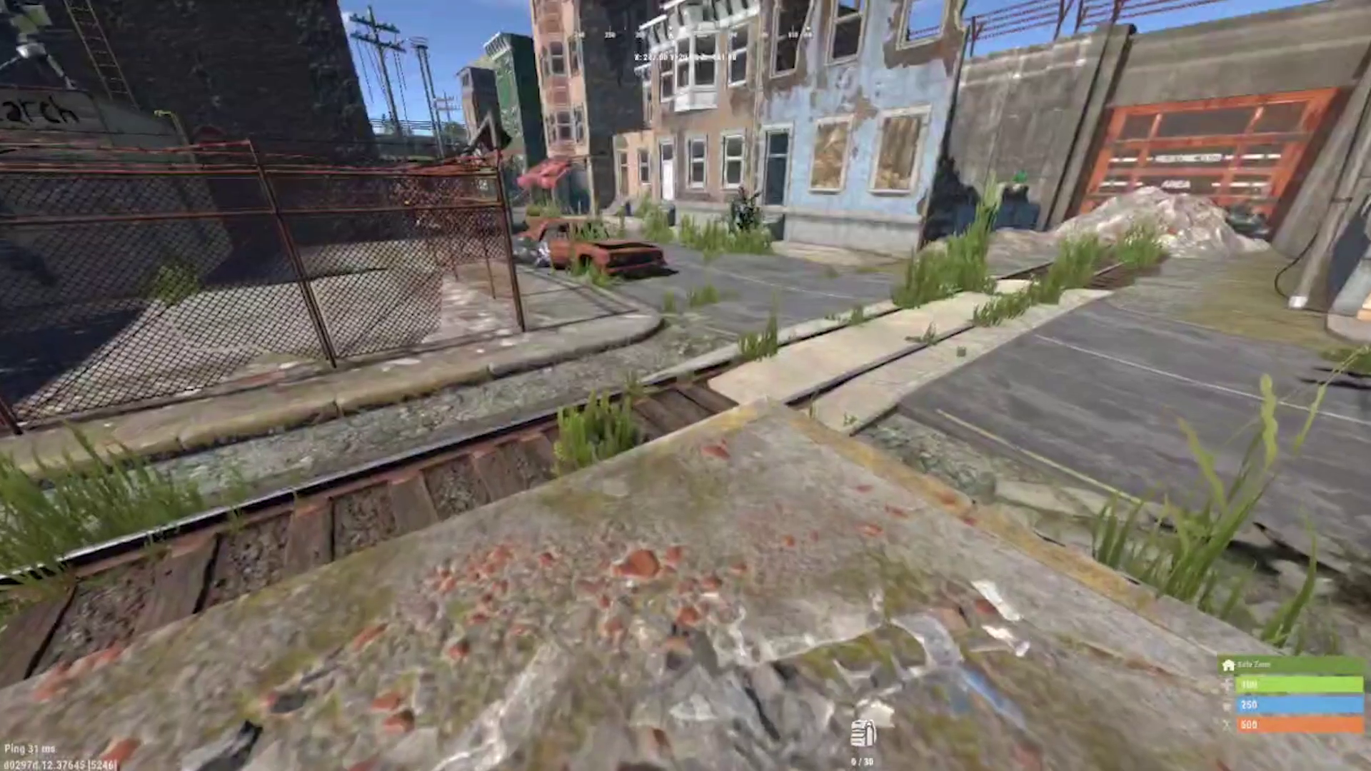
key("Escape")
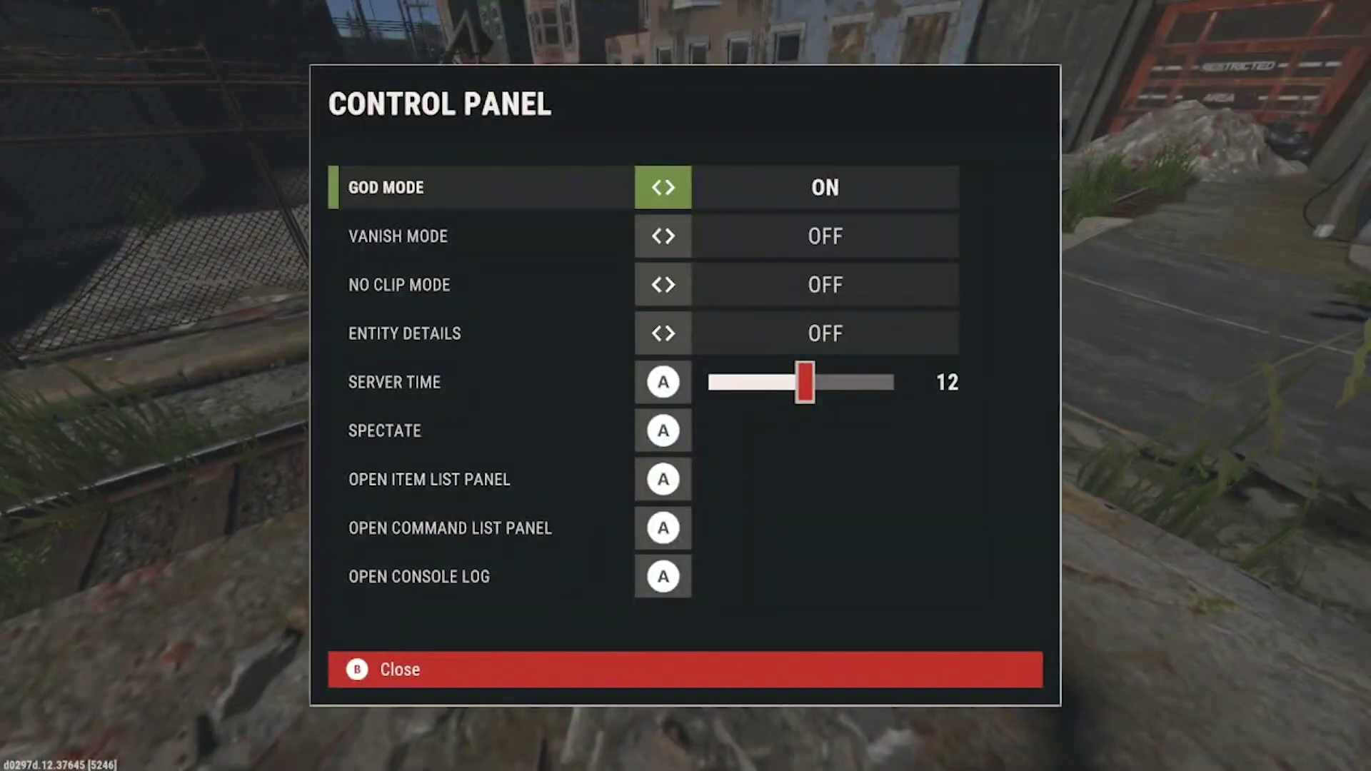
key("Down")
key("Down")
key("Right")
key("Escape")
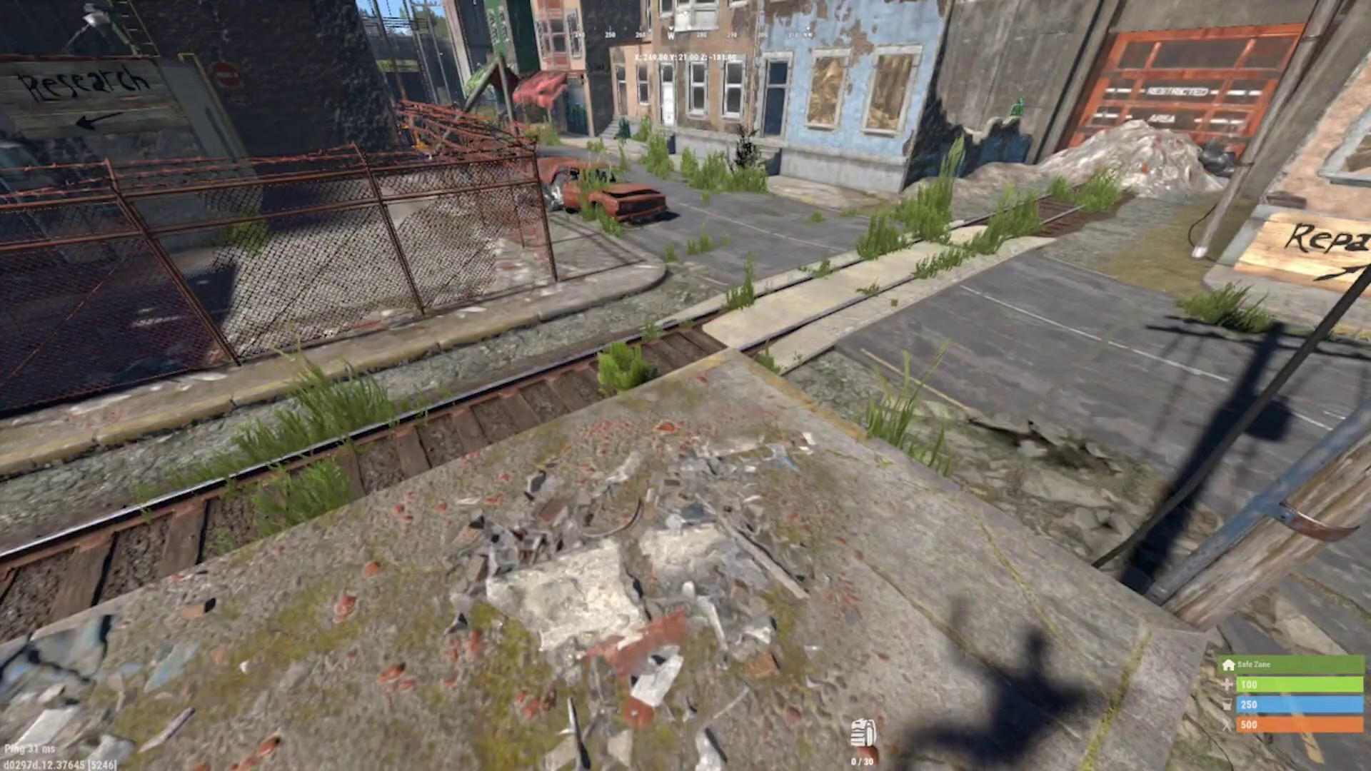
key("Escape")
key("Up")
key("Up")
key("Return")
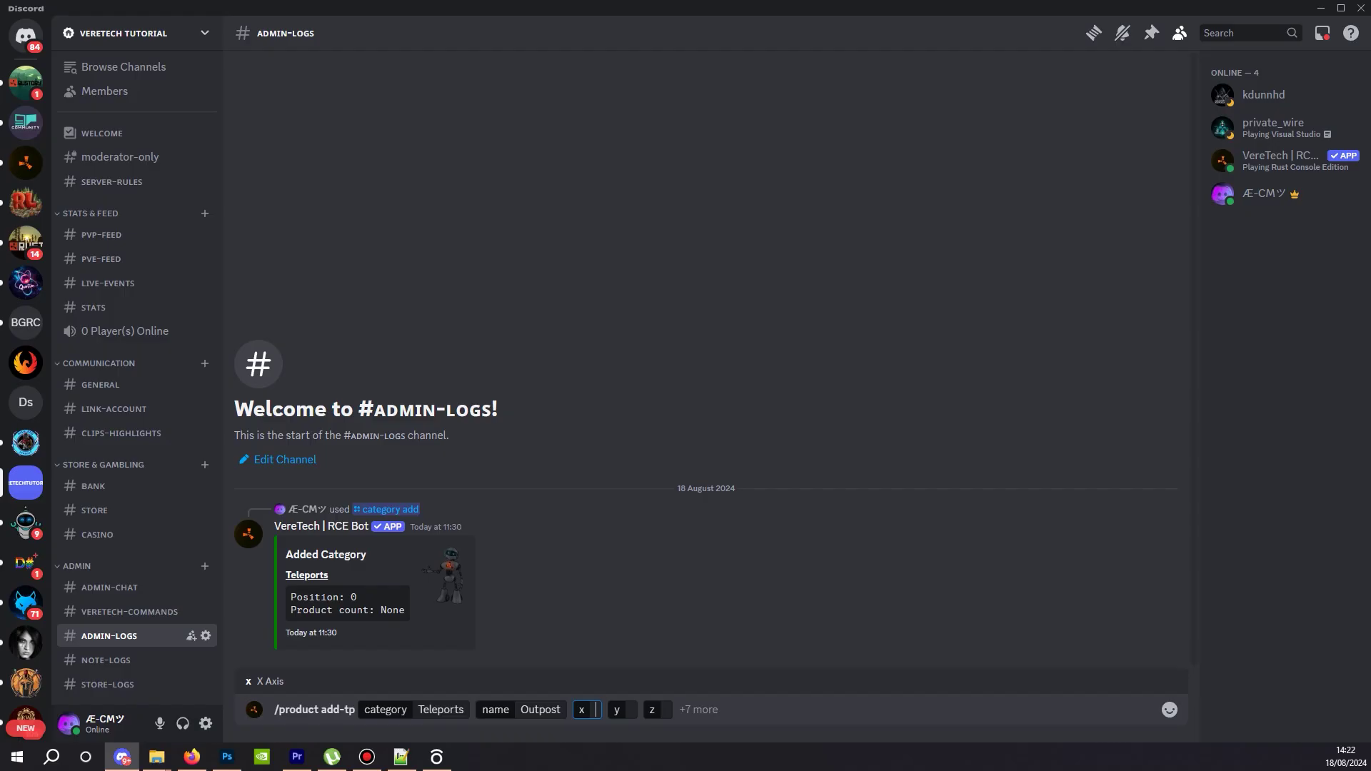
- Set the Outpost teleport's coordinates to x -181.6, y 21.9 and z 249.8
type("-181.6")
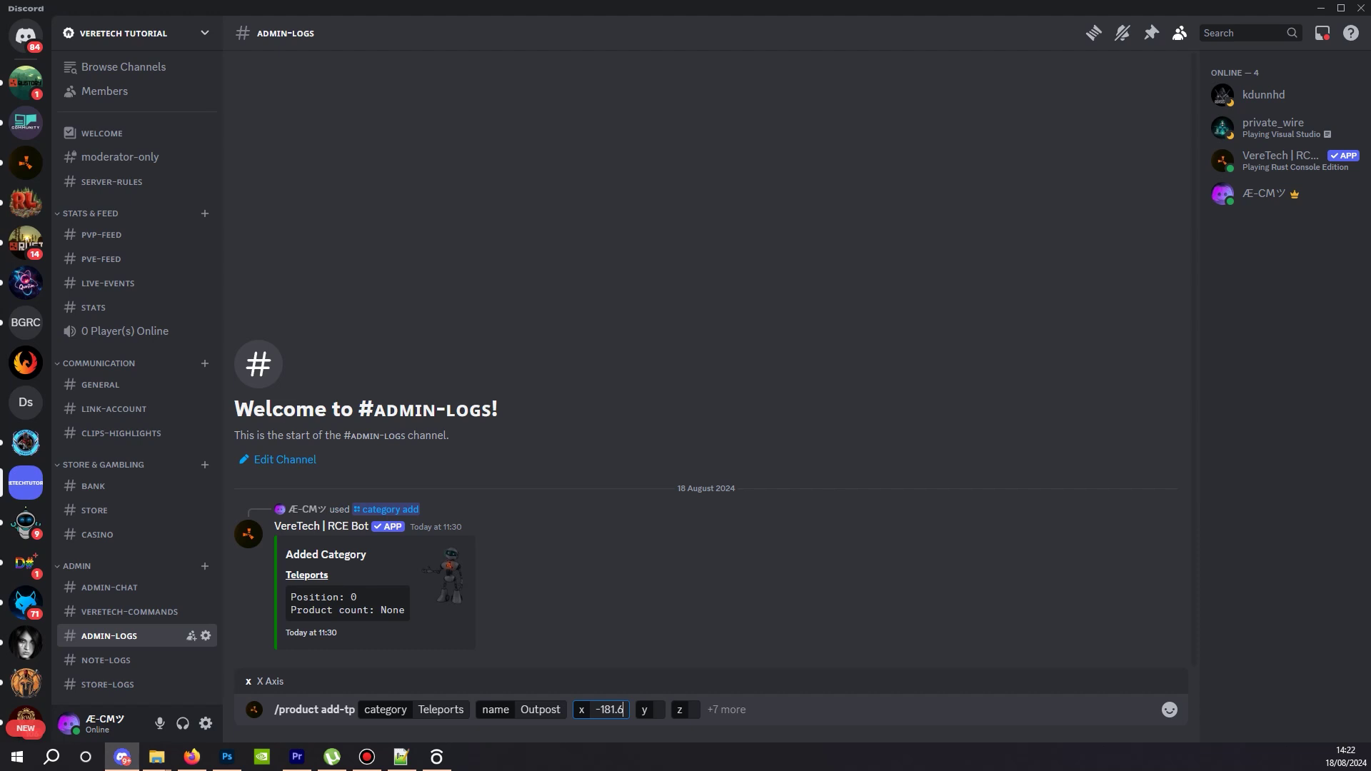
key("Tab")
type("21.9")
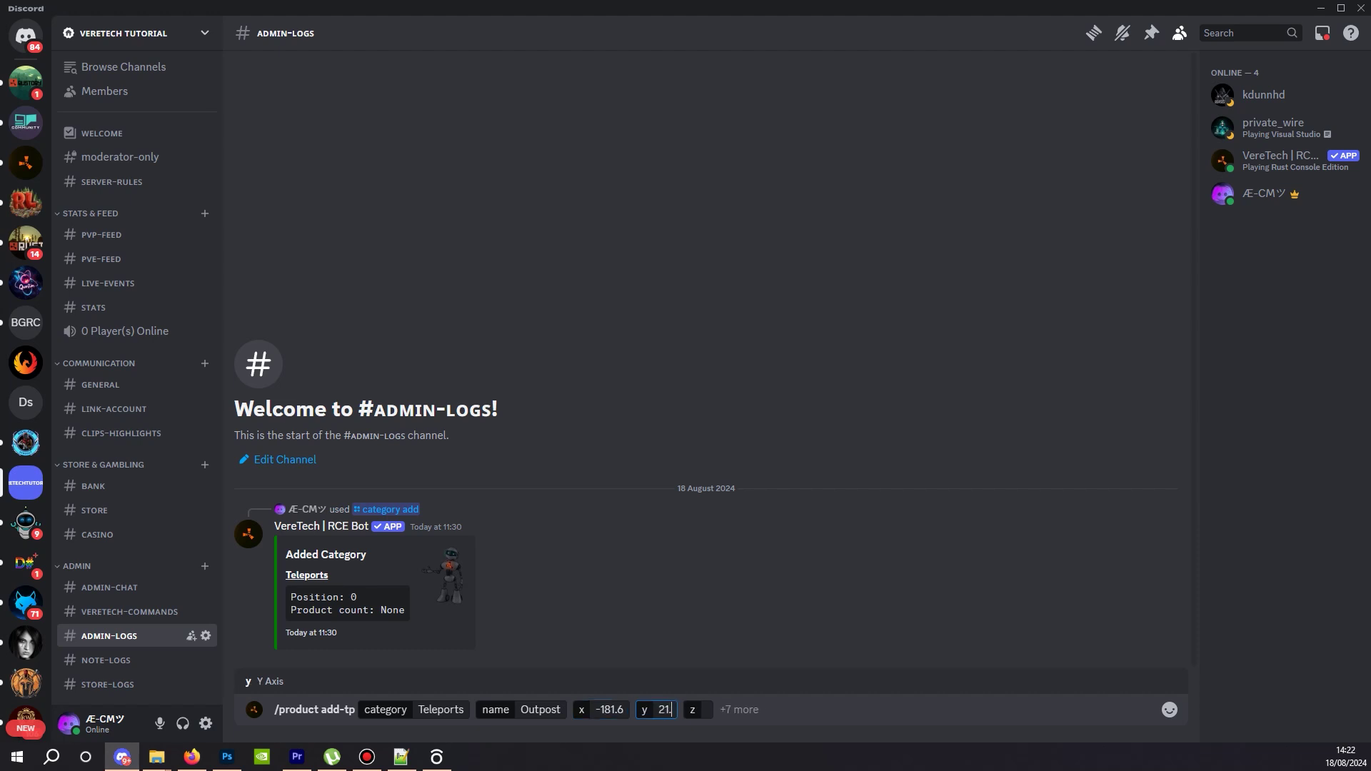
key("Tab")
type("249")
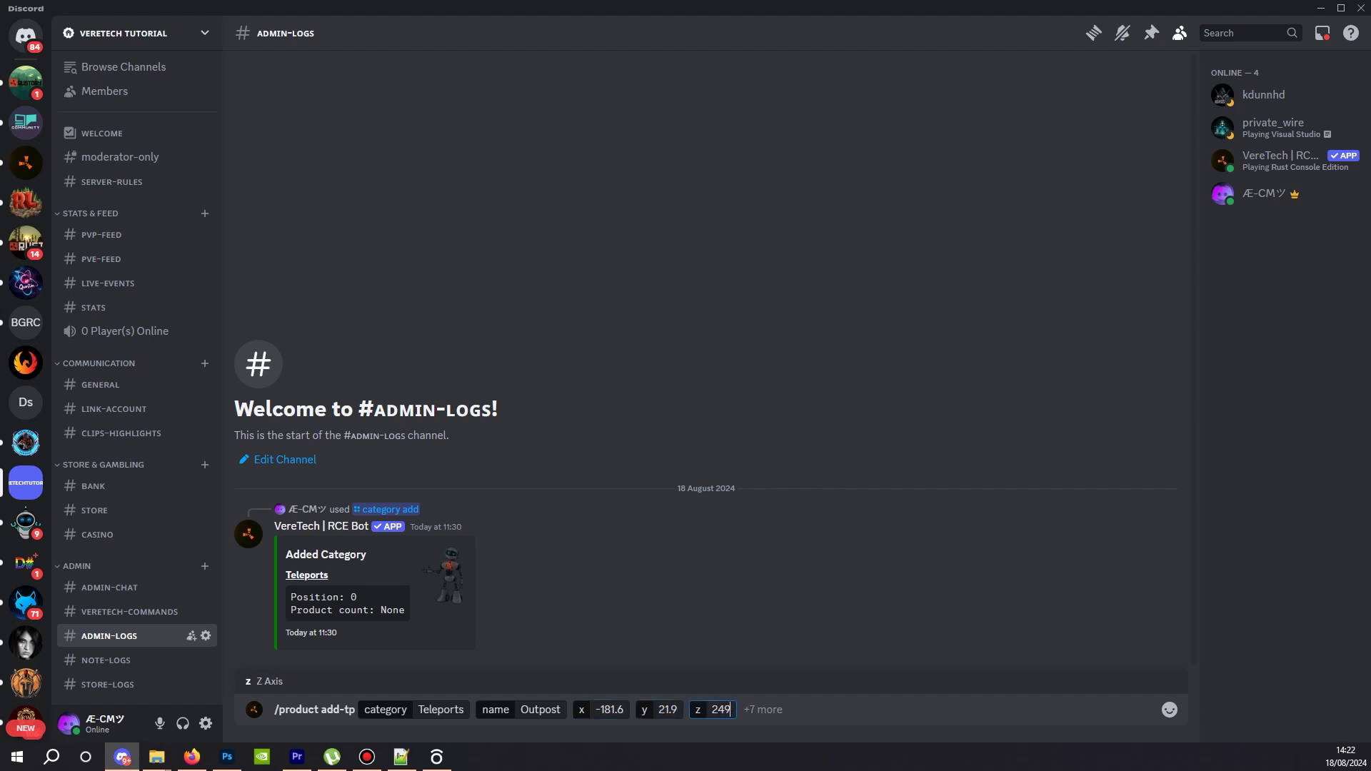
type(".8")
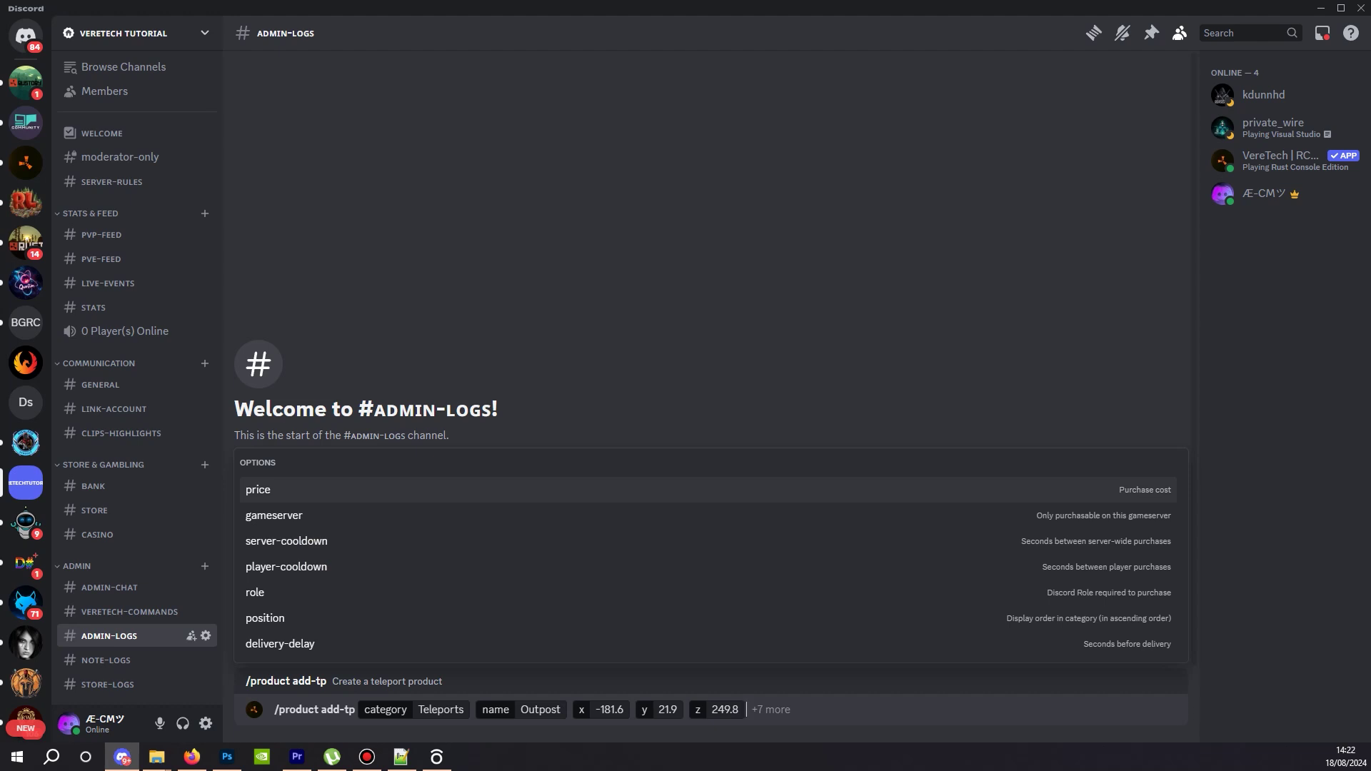
- Set the teleport product's price to 0 and leave out the gameserver option
key("Tab")
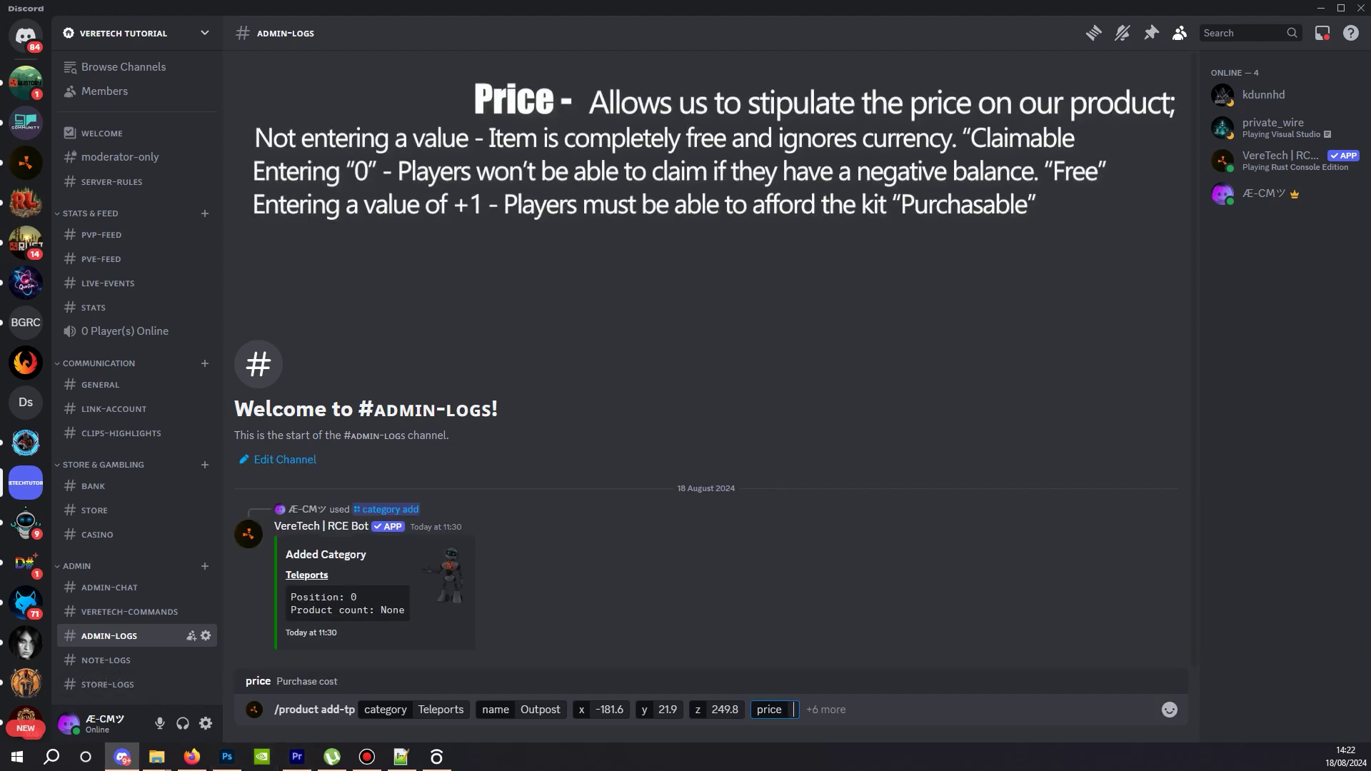
type("0")
key("Tab")
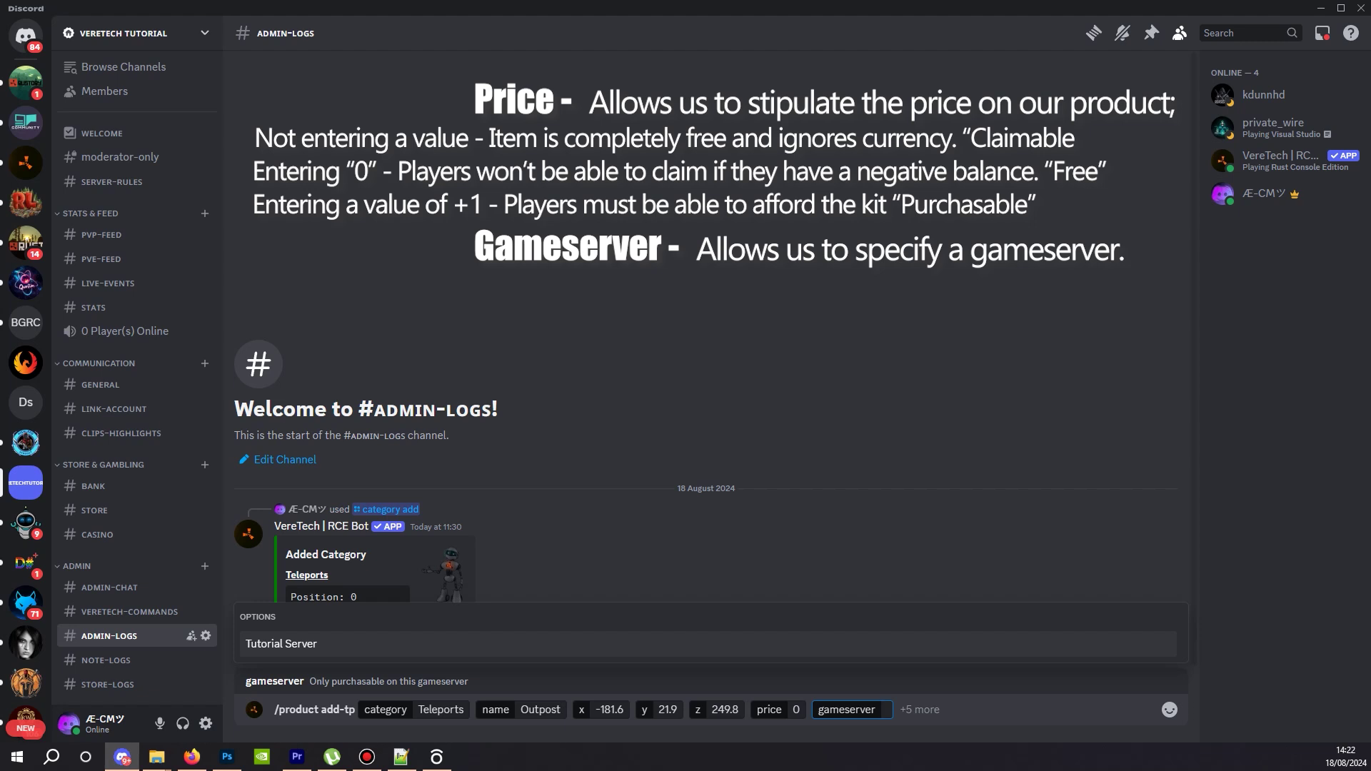
key("BackSpace")
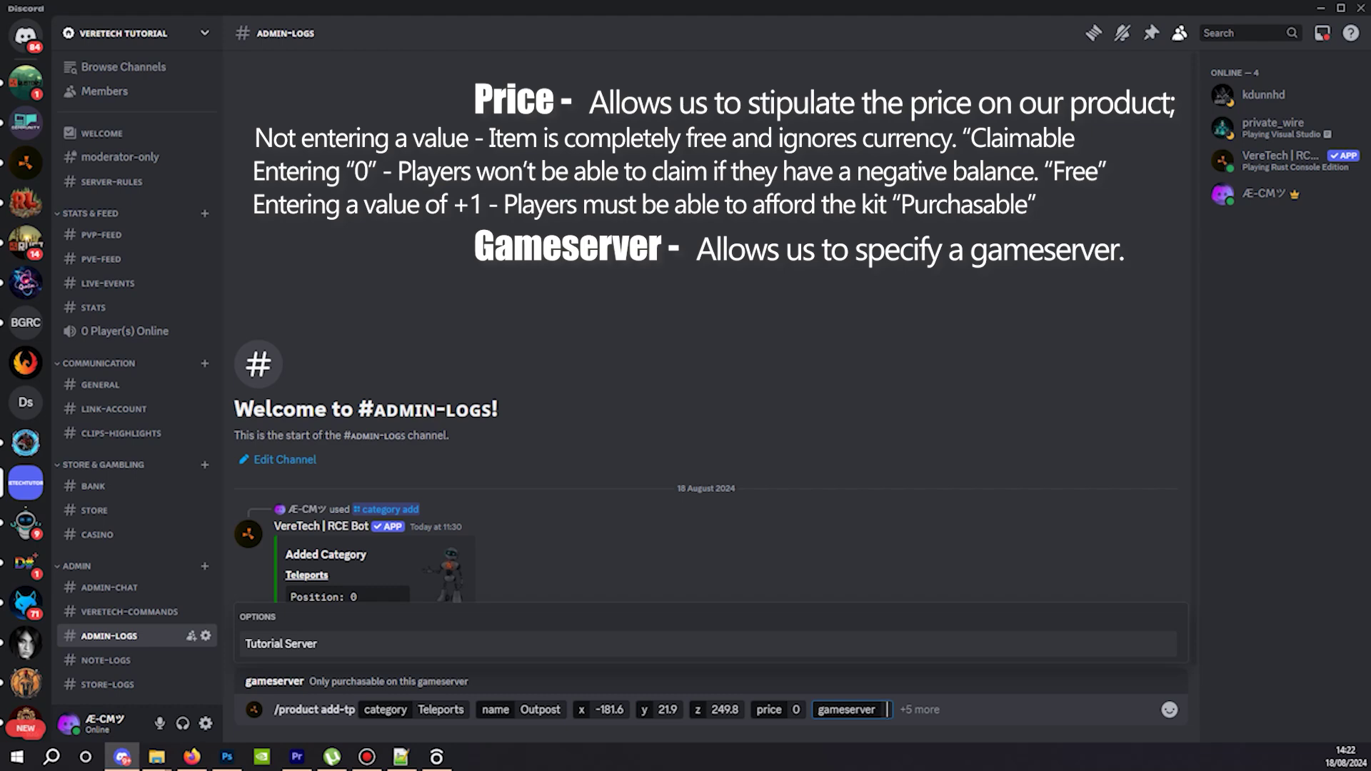
key("BackSpace")
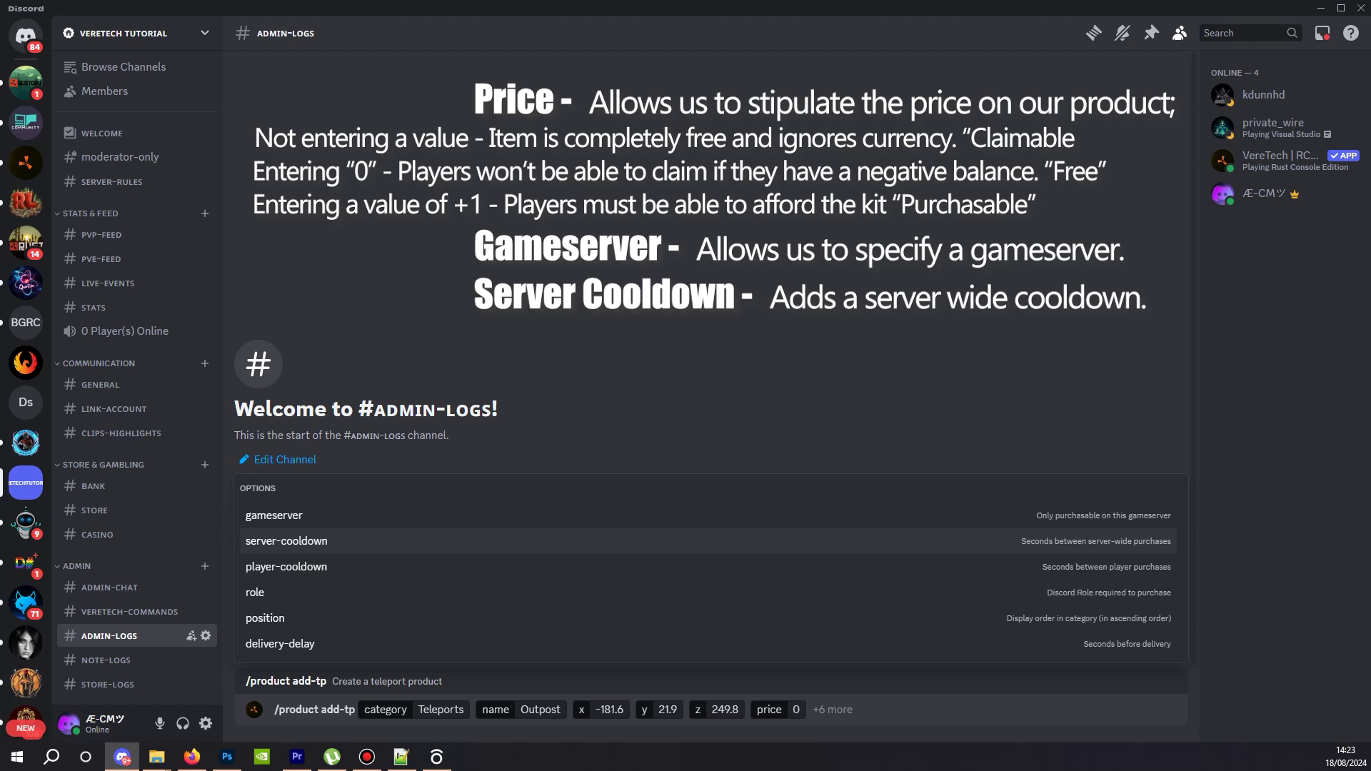
- Add a player-cooldown of 3600 seconds to the teleport product
key("Down")
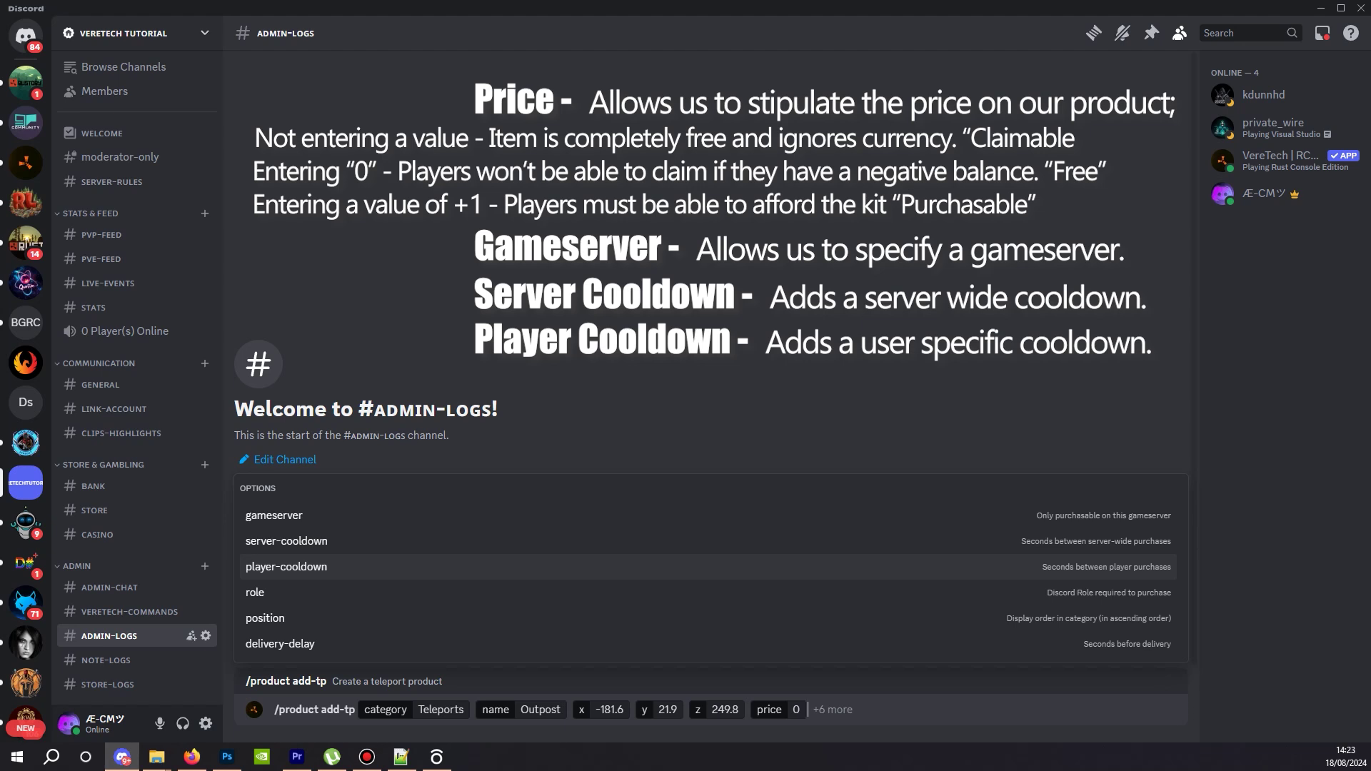
key("Tab")
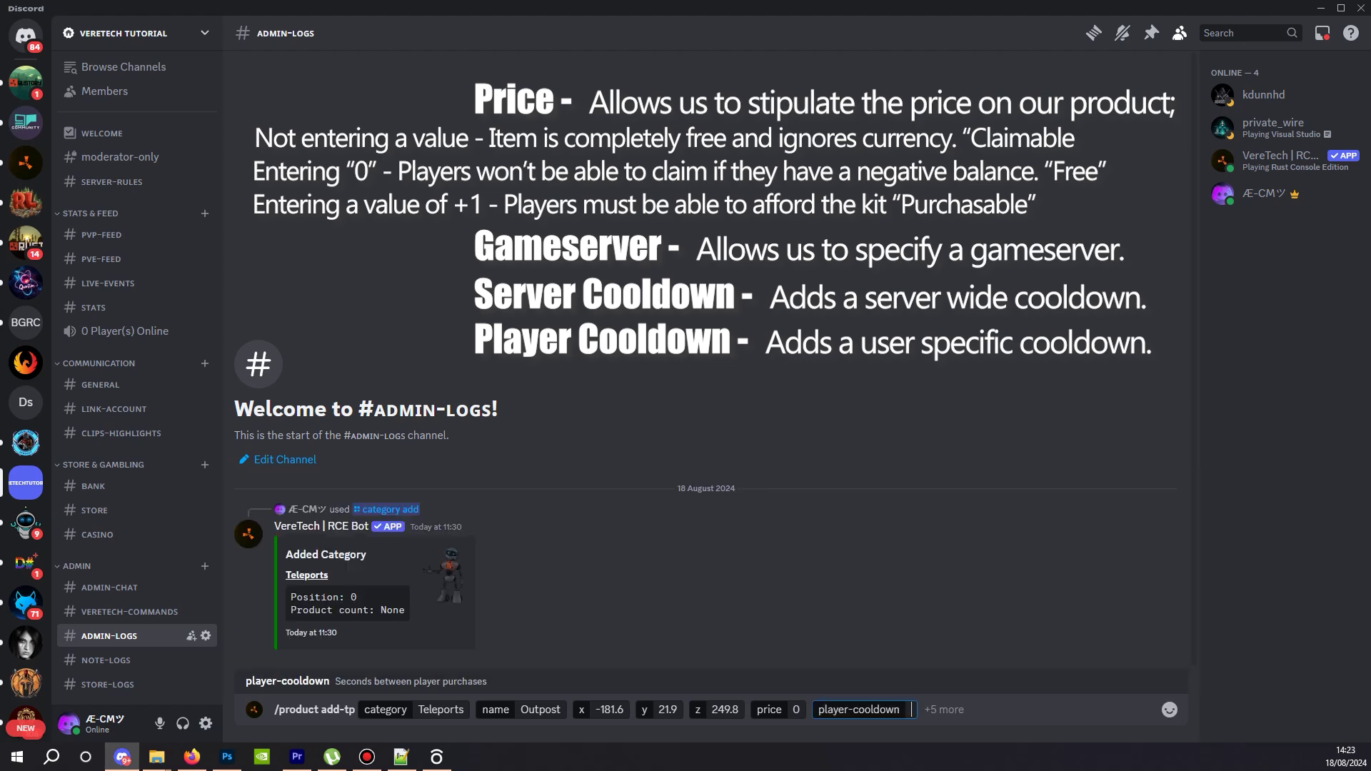
type("3600")
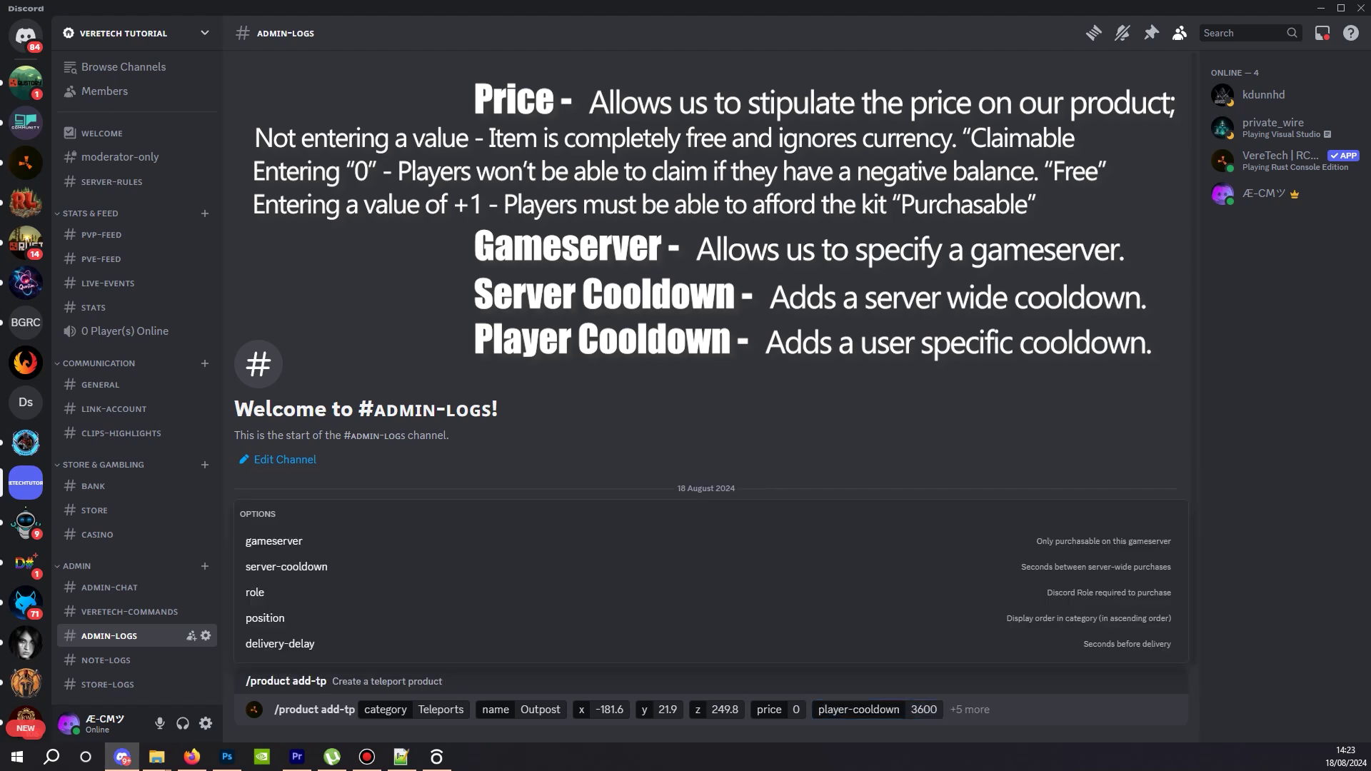
key("Down")
key("Down")
key("Down")
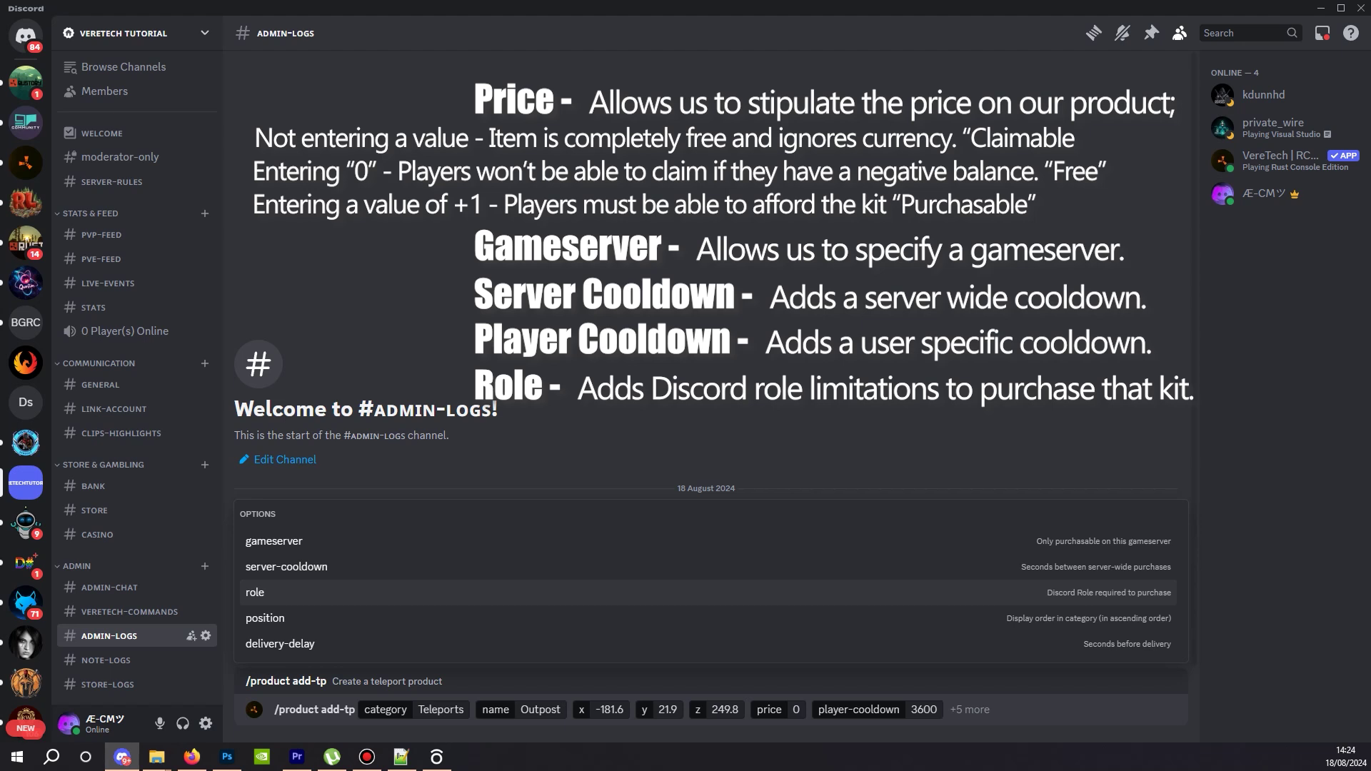
key("Tab")
key("Down")
key("Down")
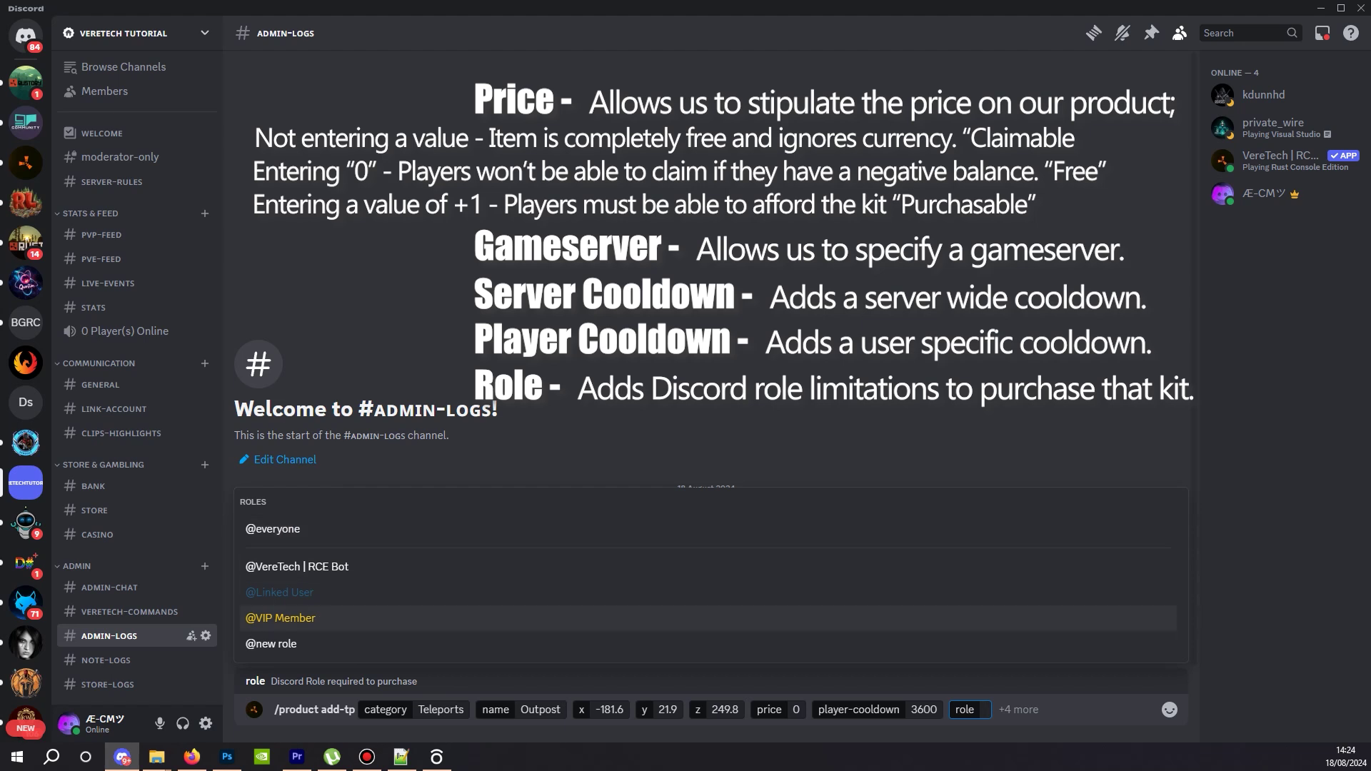
key("Tab")
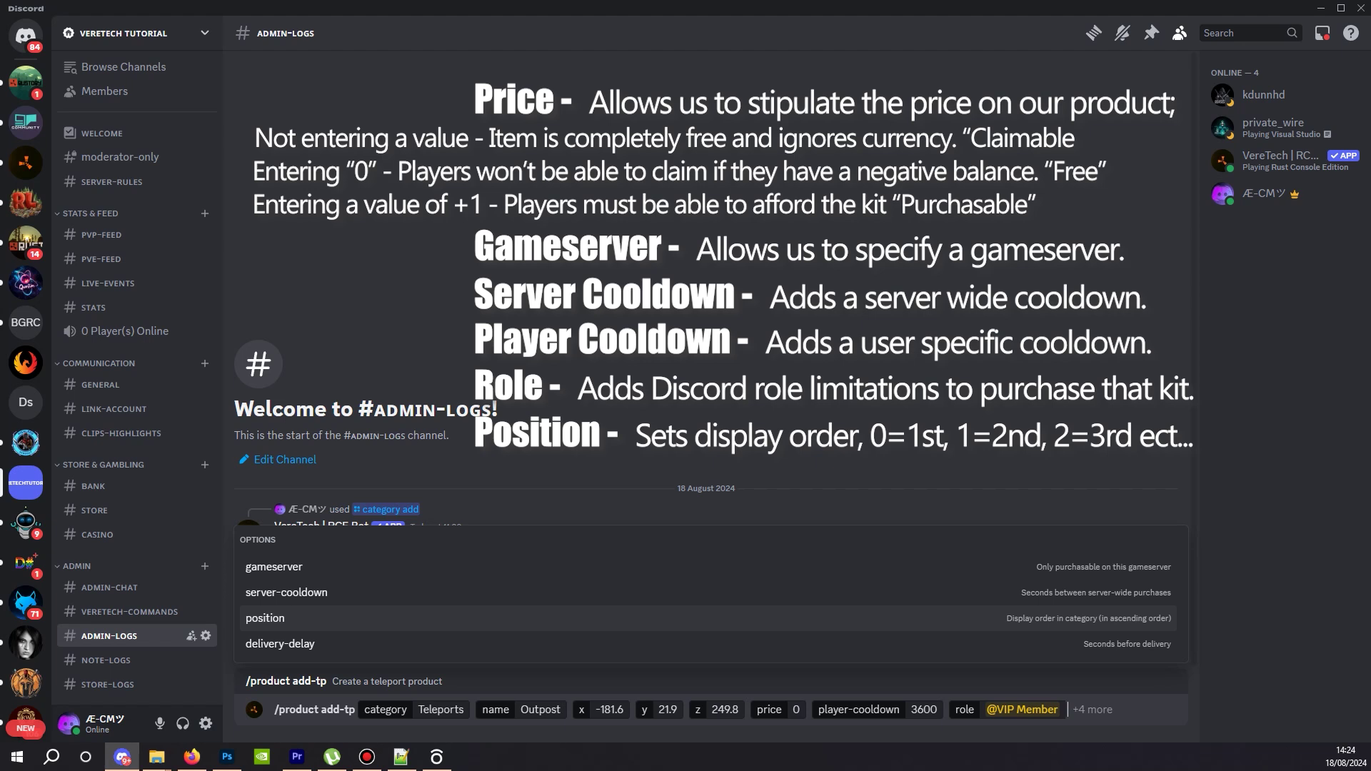
- Set the product's position to 0 and delivery-delay to 3 seconds, and submit the add-tp command
key("Return")
type("0")
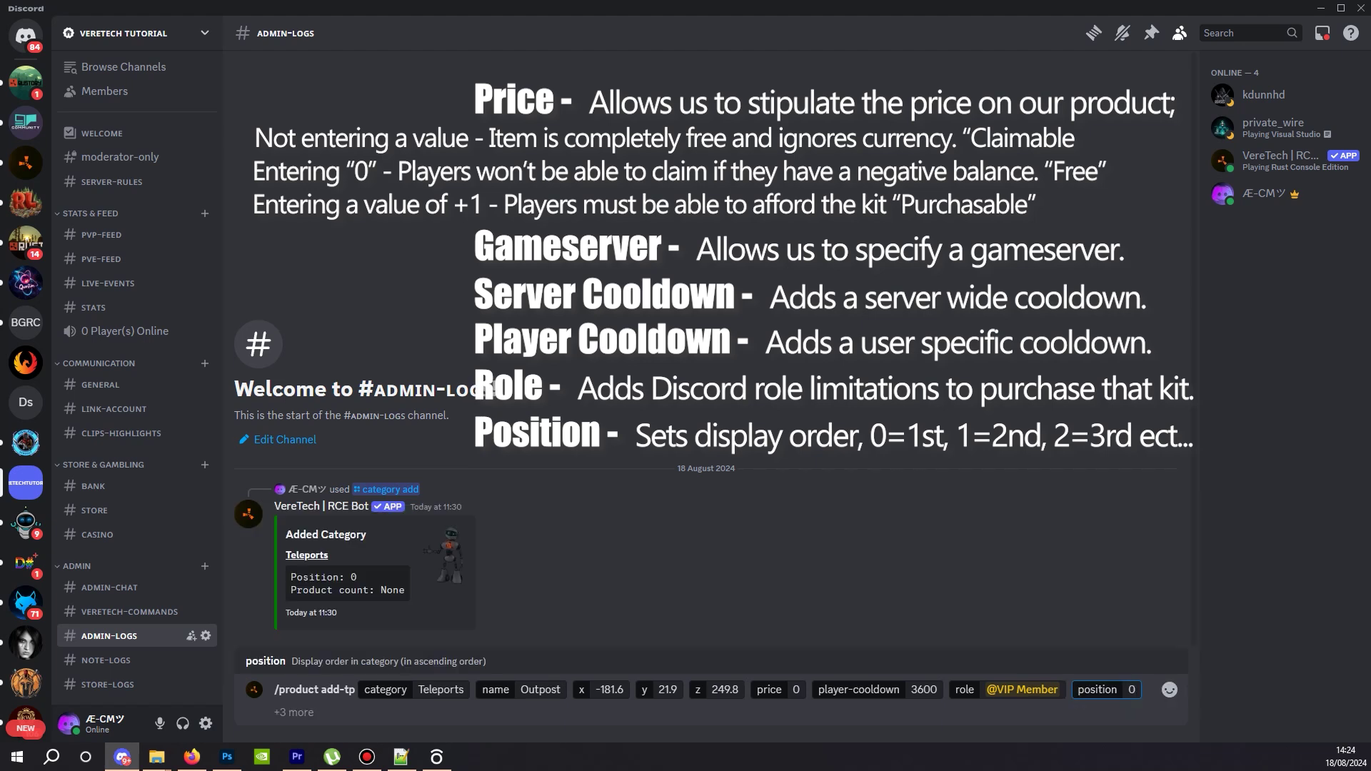
key("space")
key("Up")
key("Return")
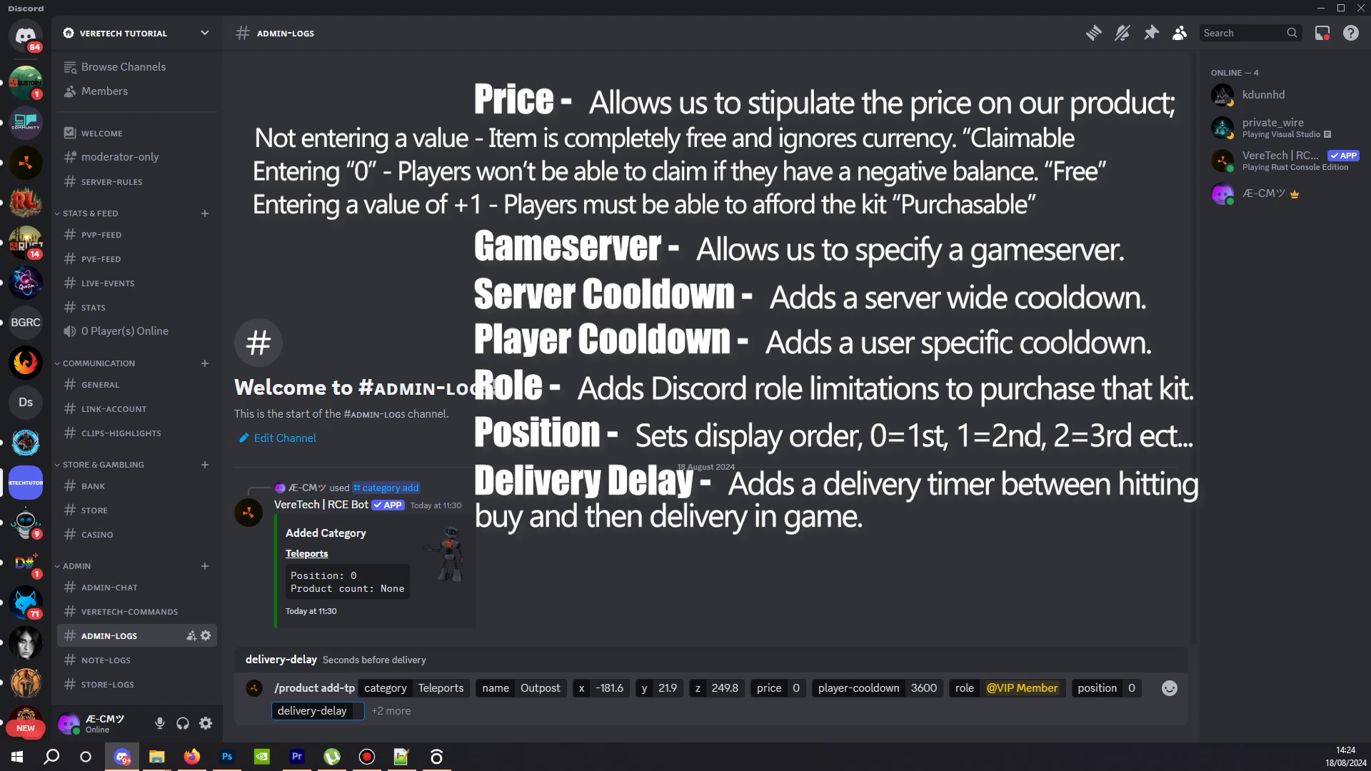
type("3")
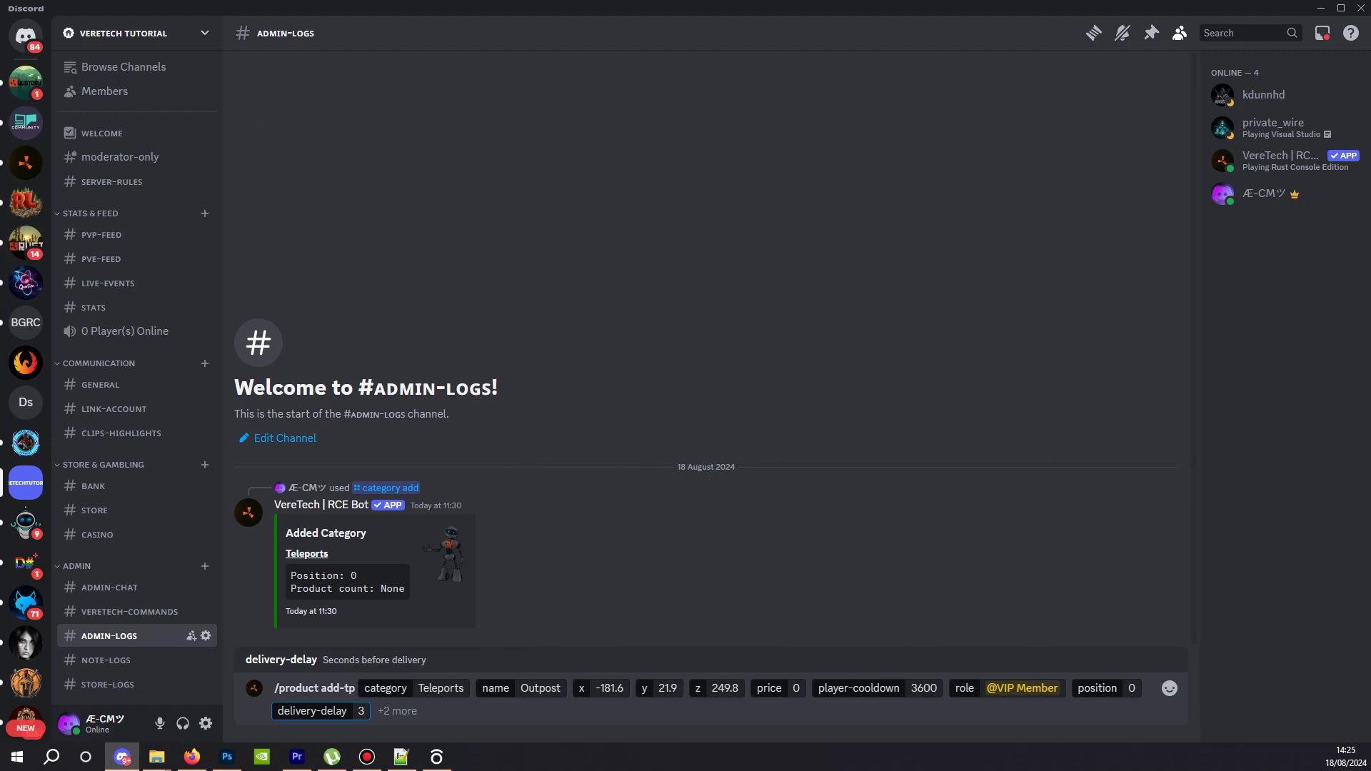
key("Return")
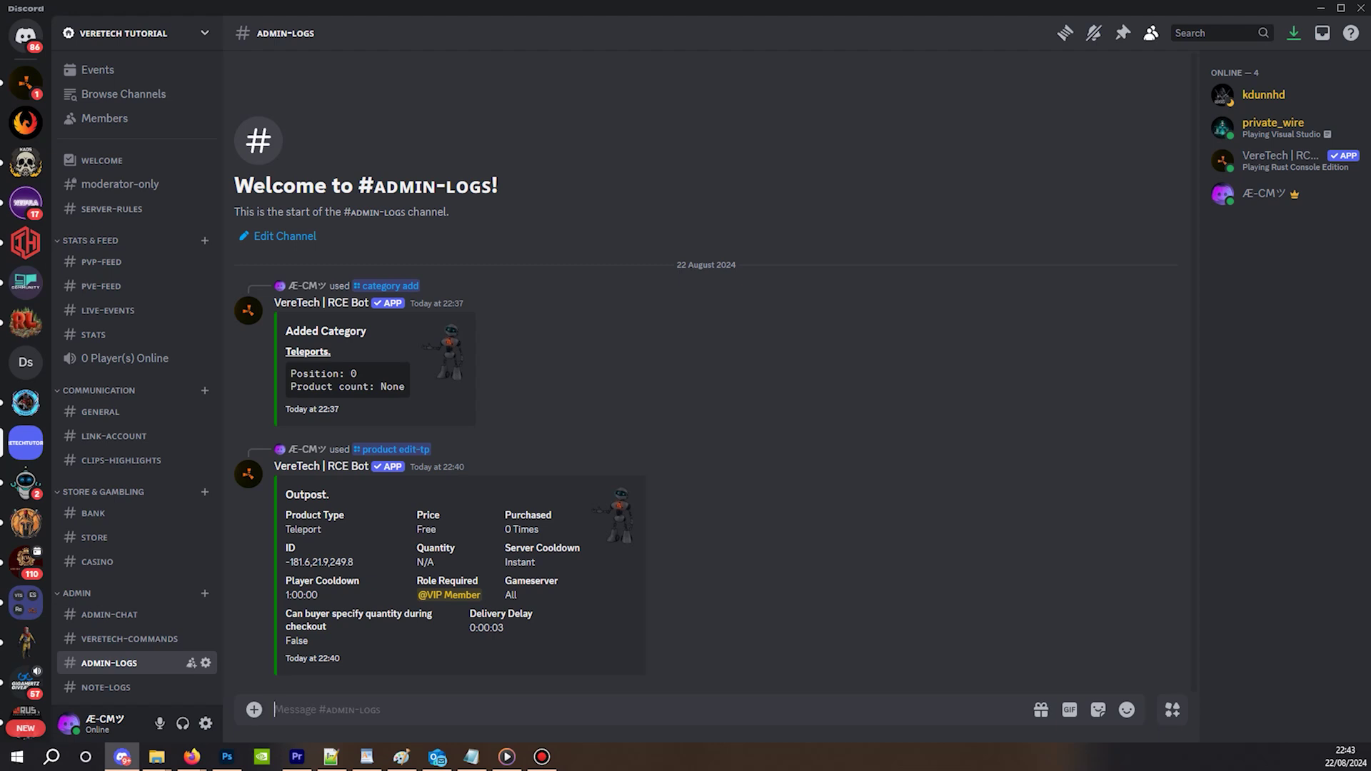
- Start the /product edit-tp command for the Teleports Outpost product
type("/")
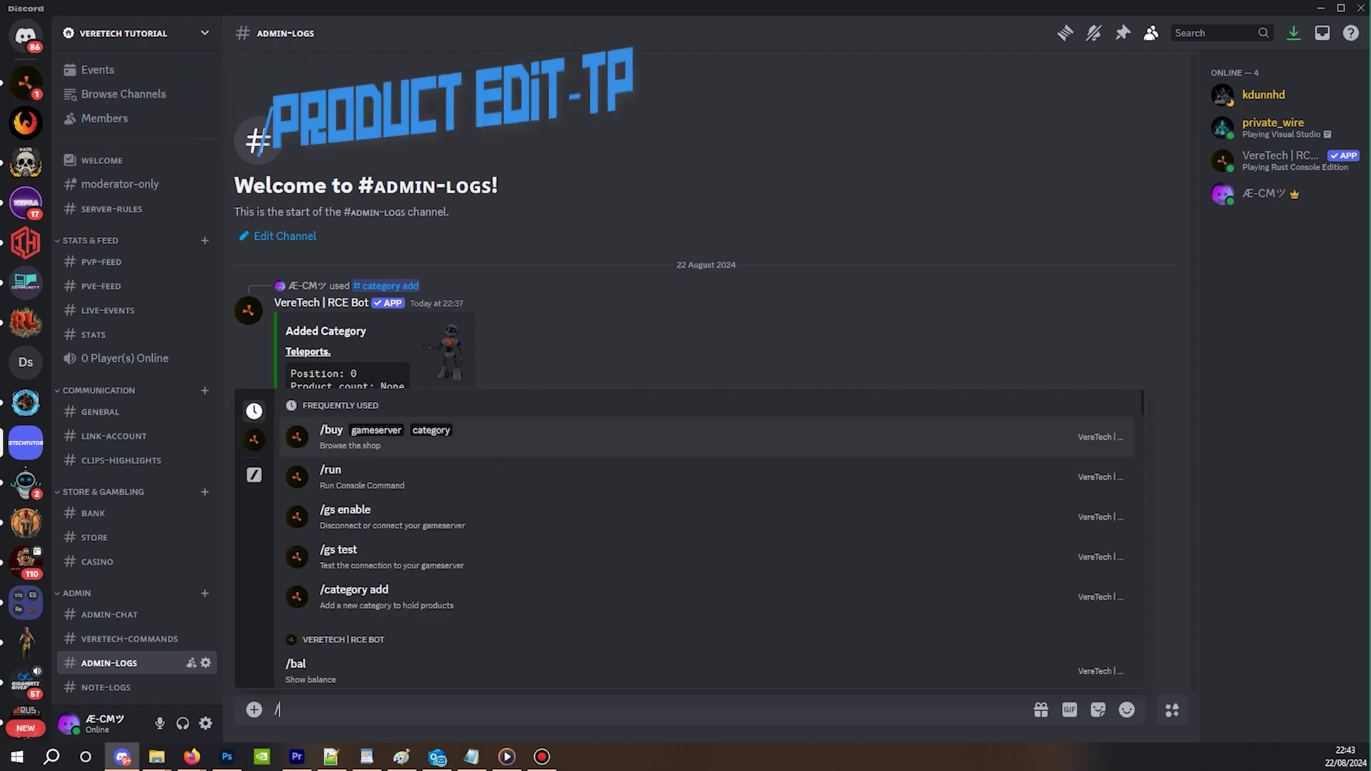
type("product edit")
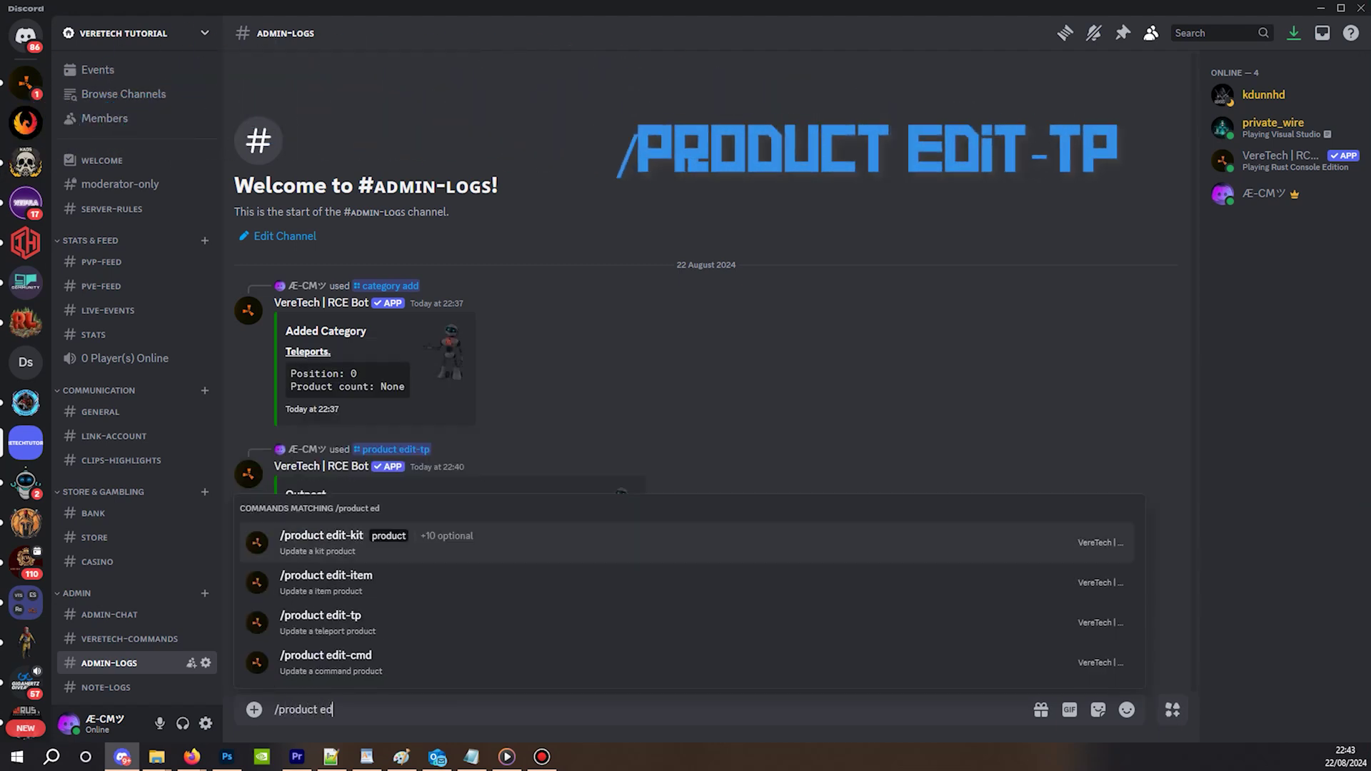
key("Down")
key("Down")
key("Return")
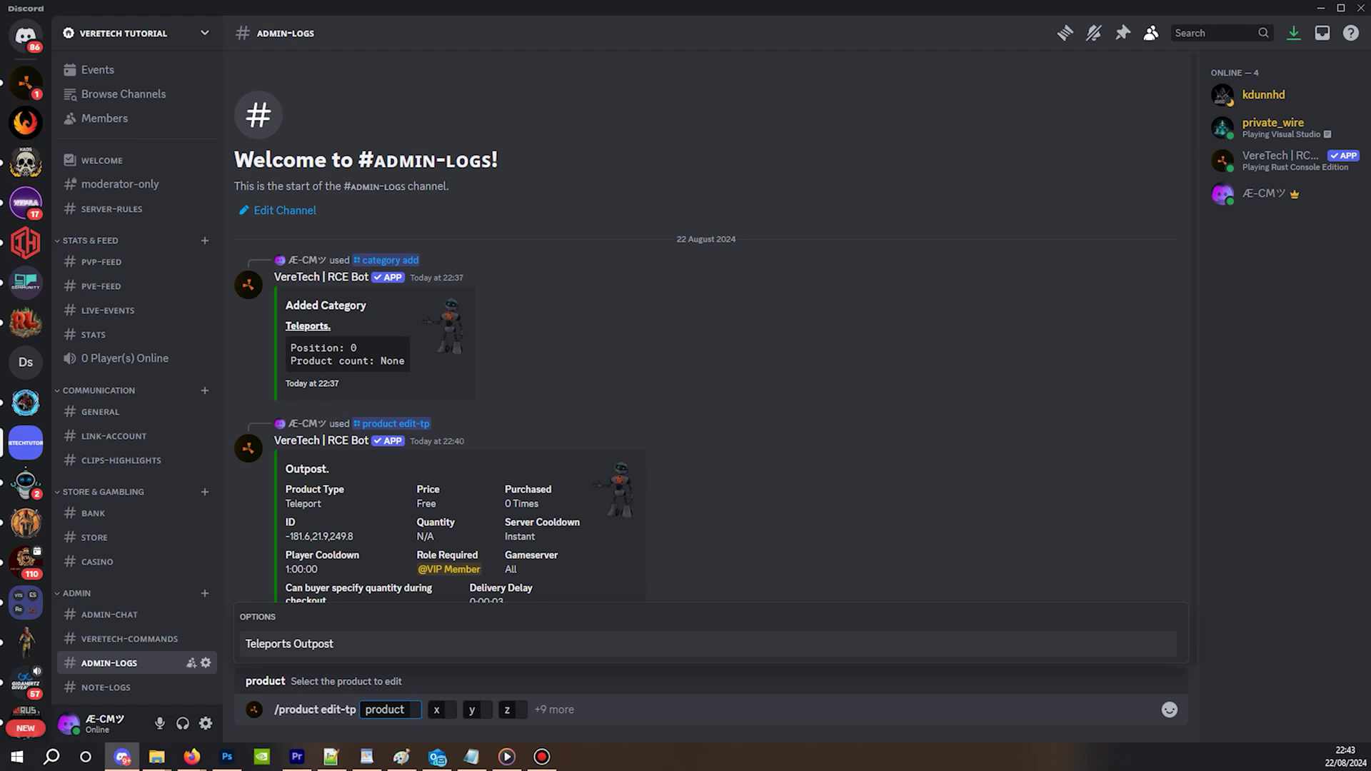
key("Return")
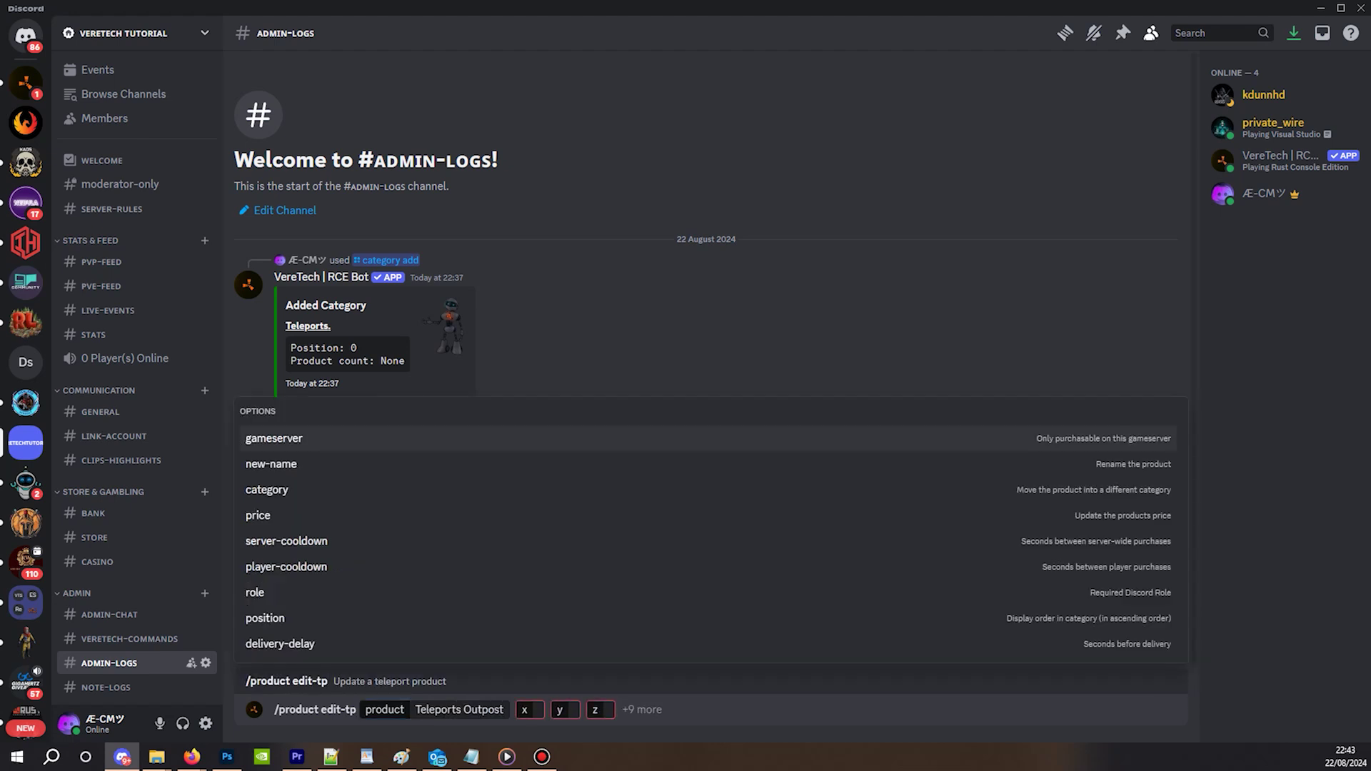
- Add the new-name option to the edit-tp command and set it to "Outpost Edited"
key("Down")
key("Down")
key("Down")
key("Down")
key("Up")
key("Up")
key("Up")
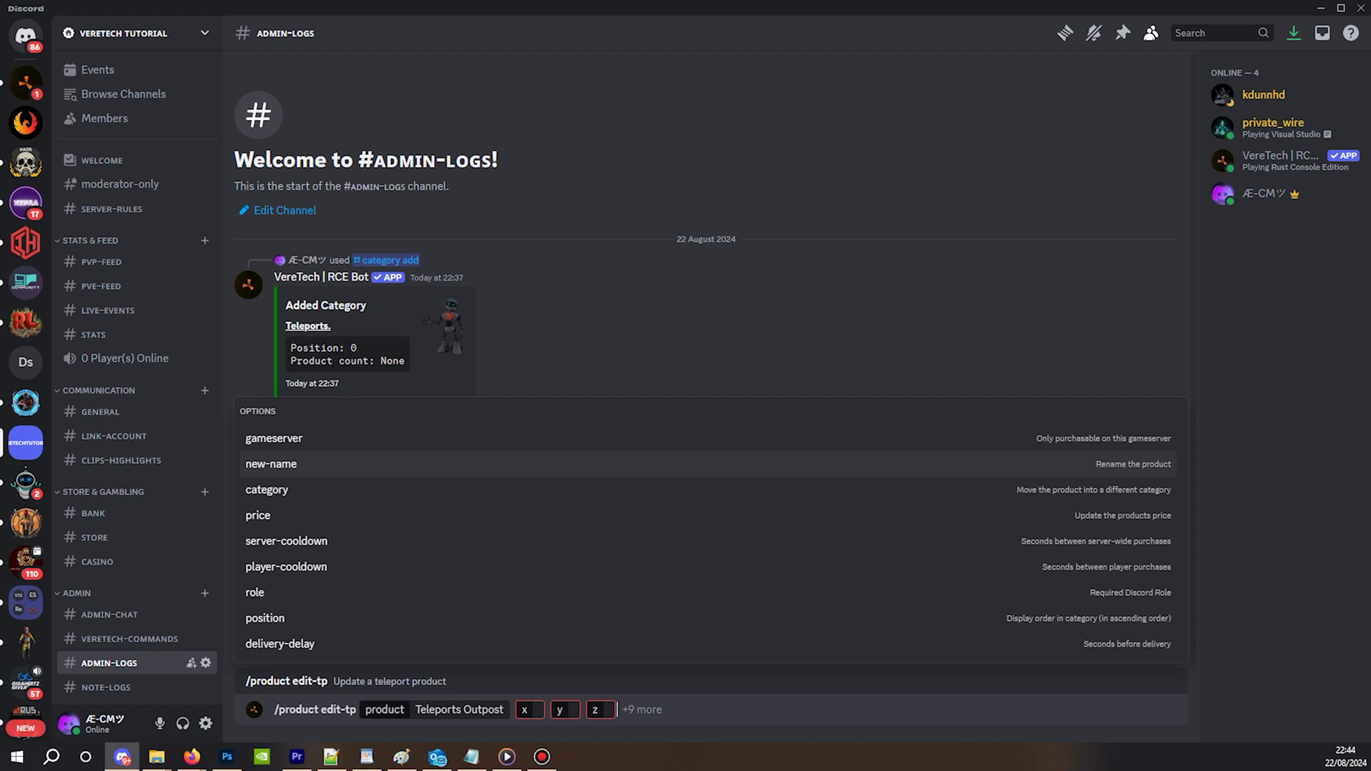
key("Return")
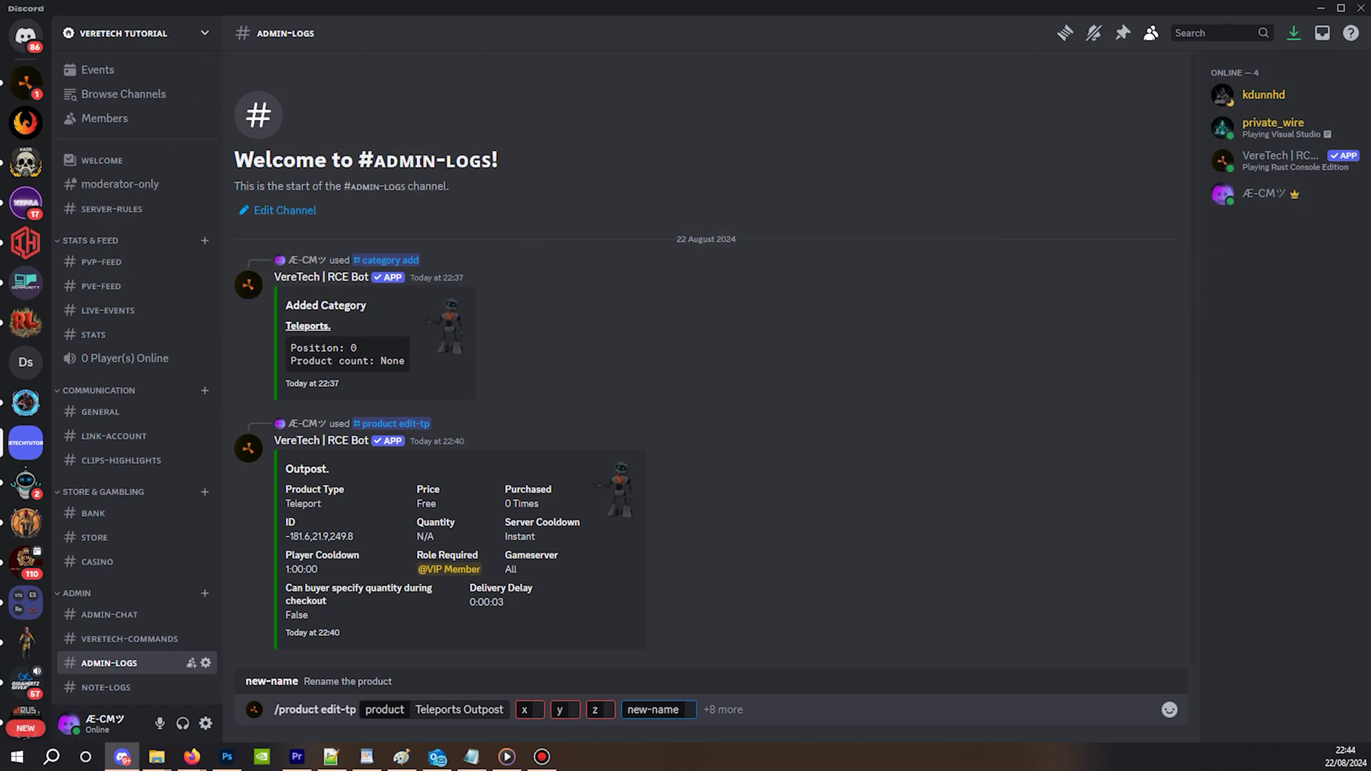
type("Outpost Edited")
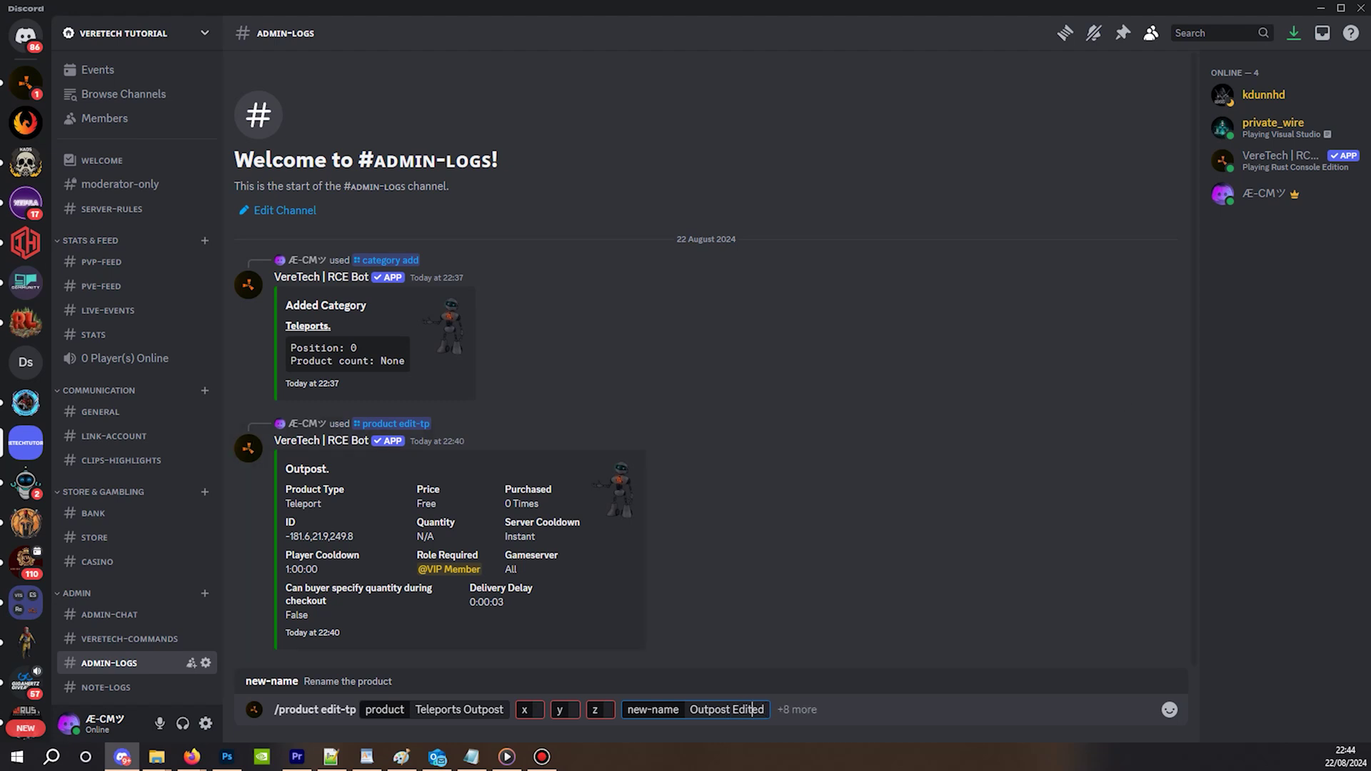
- Fill in the teleport coordinates with x -181.6, y 21.9 and z 249.8
key("Return")
type("-1")
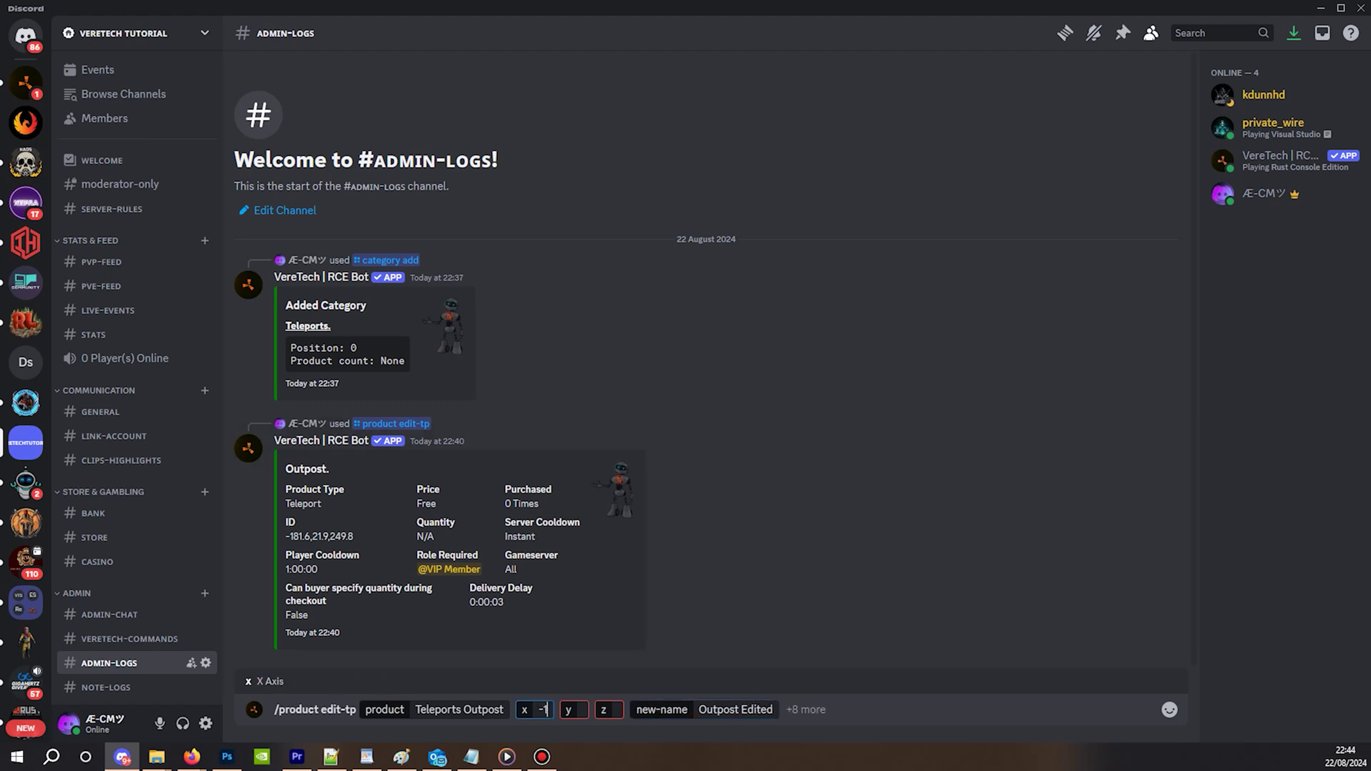
type("81.6")
key("Tab")
type("21.9")
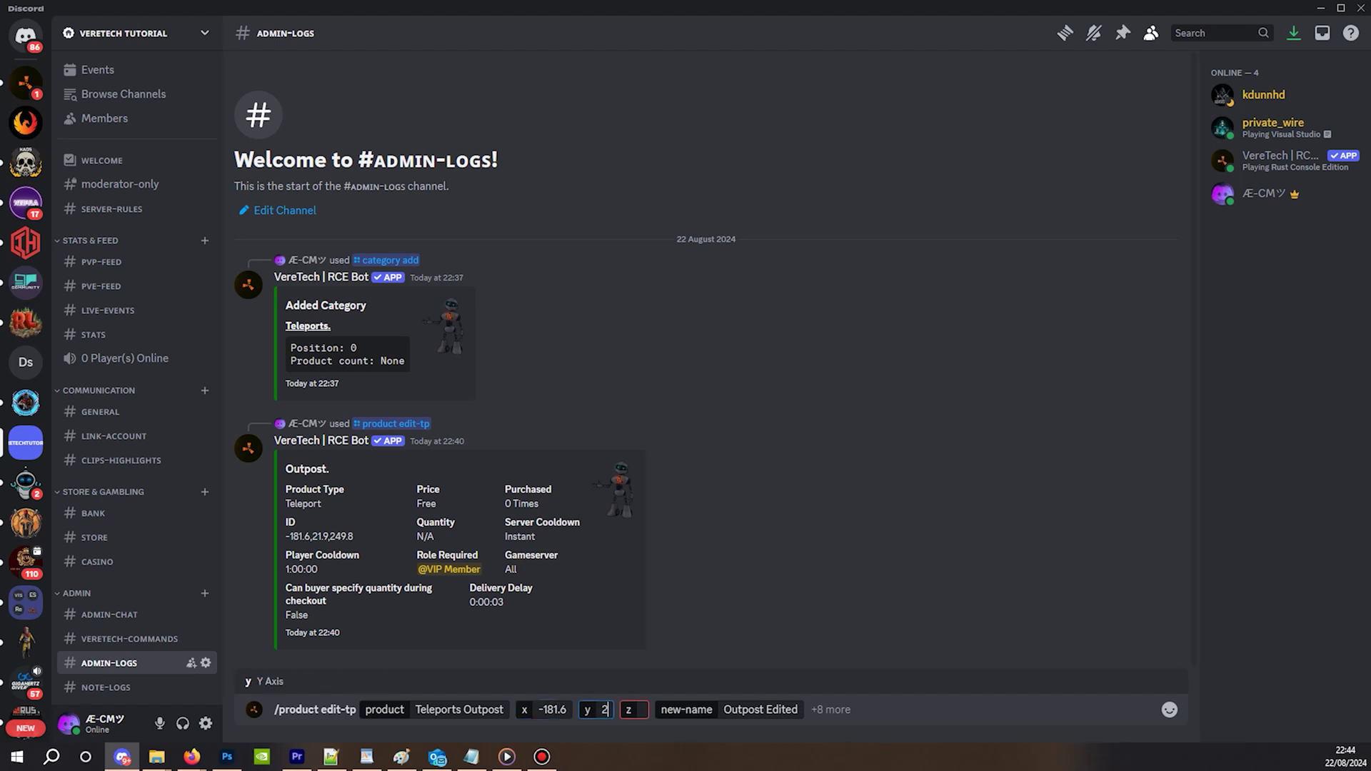
key("Tab")
type("249.8")
key("Tab")
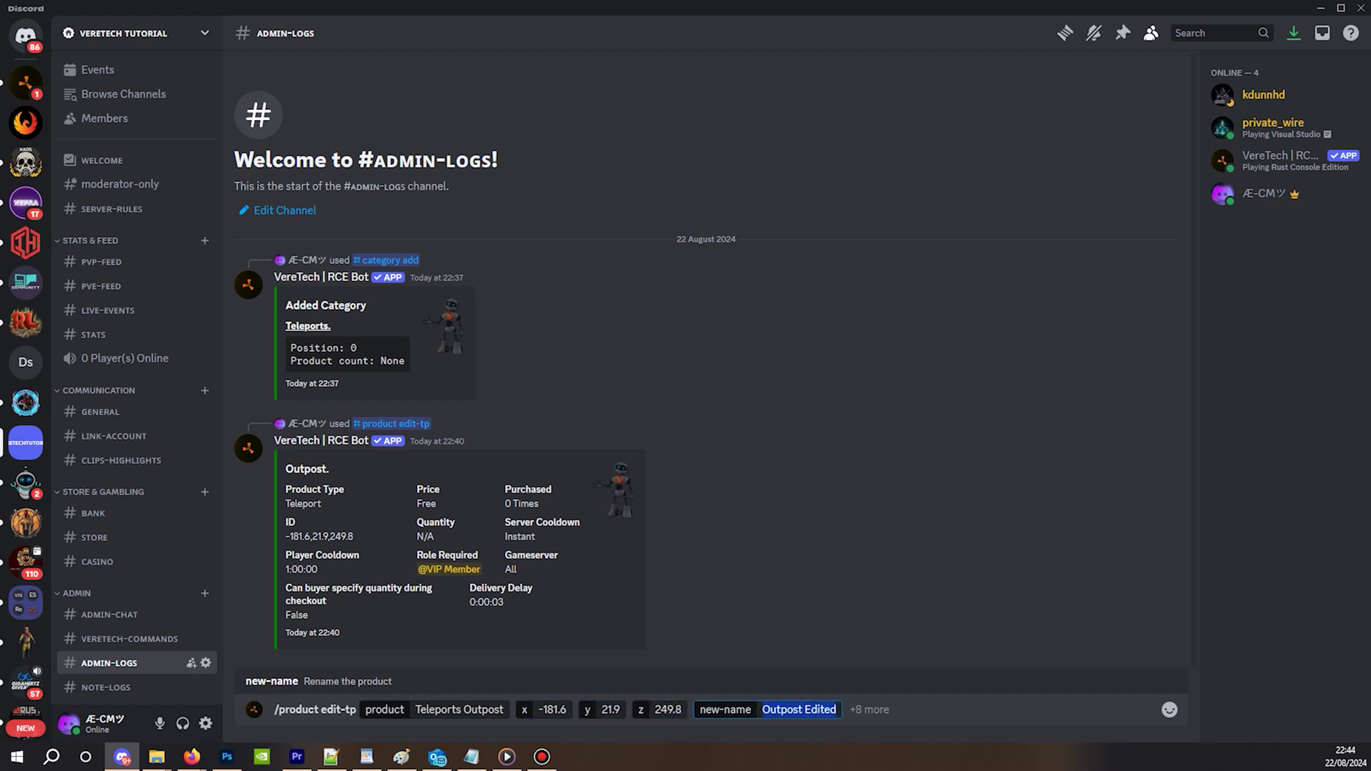
- Add the price option with a value of 0 and submit the edit-tp command
key("Tab")
key("Return")
type("0")
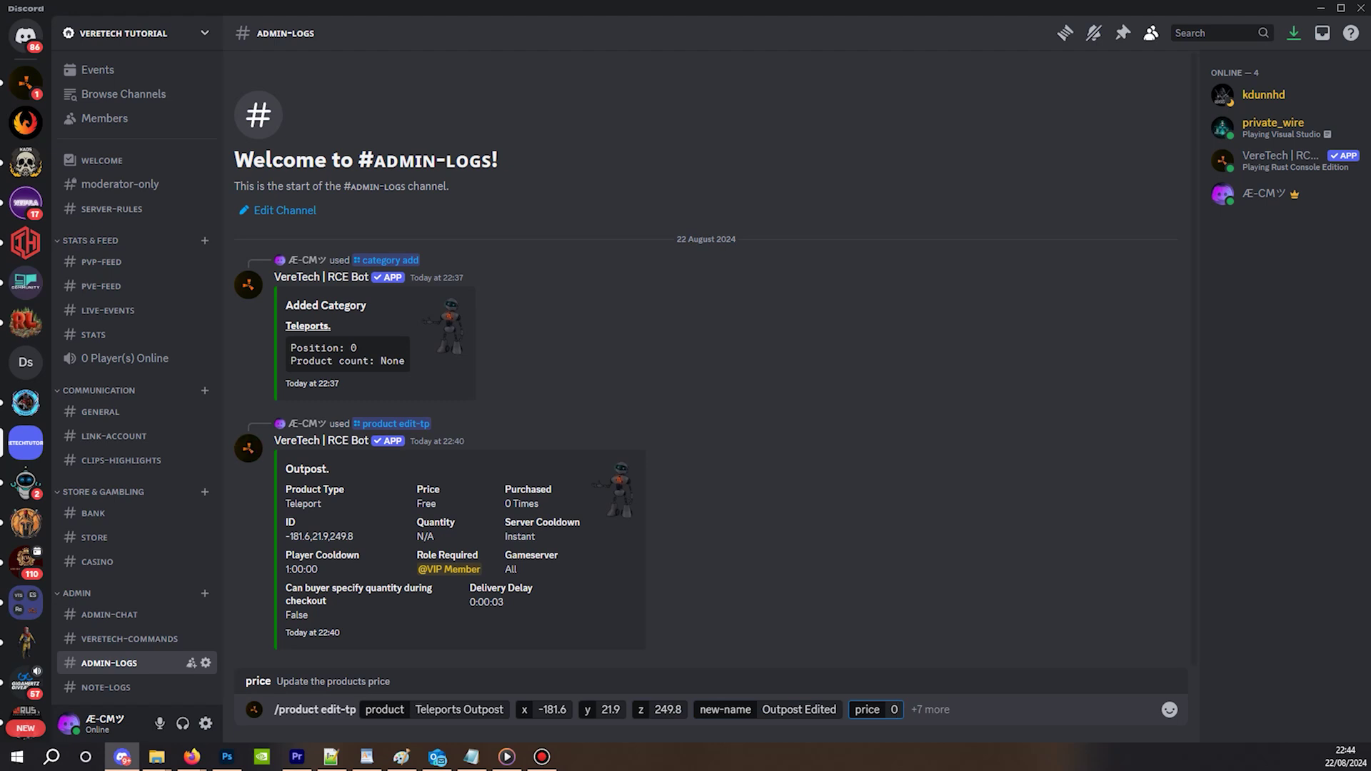
key("Return")
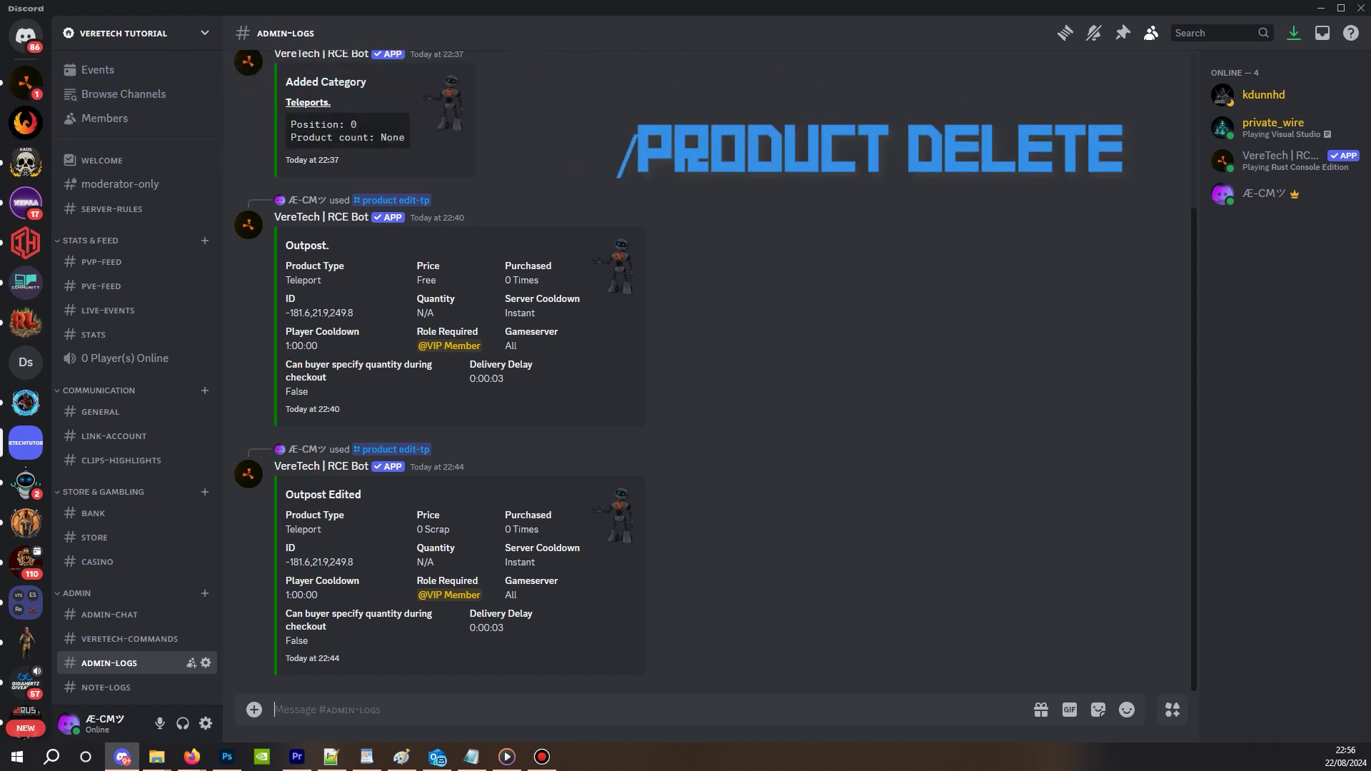
- Delete the Teleports Outpost Edited product with the /product delete command
type("/product")
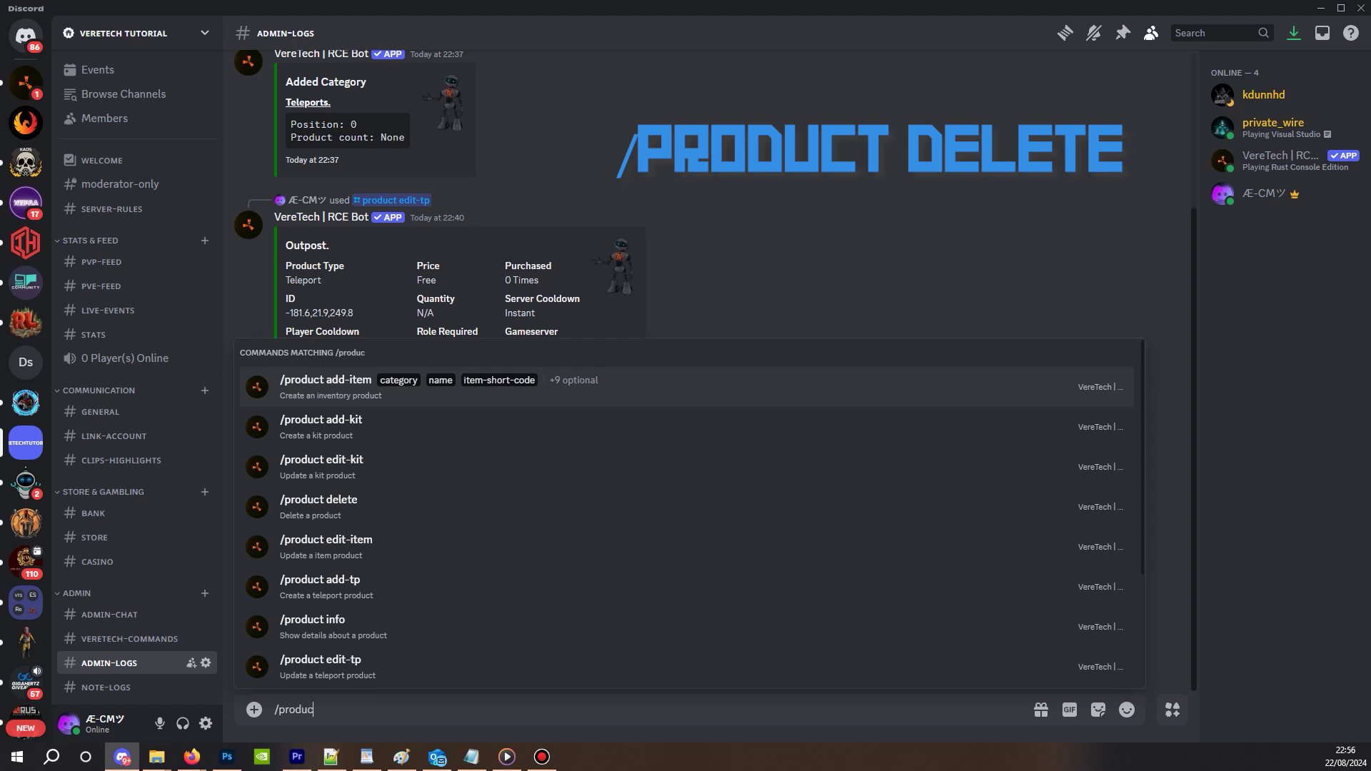
key("Down")
key("Down")
key("Down")
key("Tab")
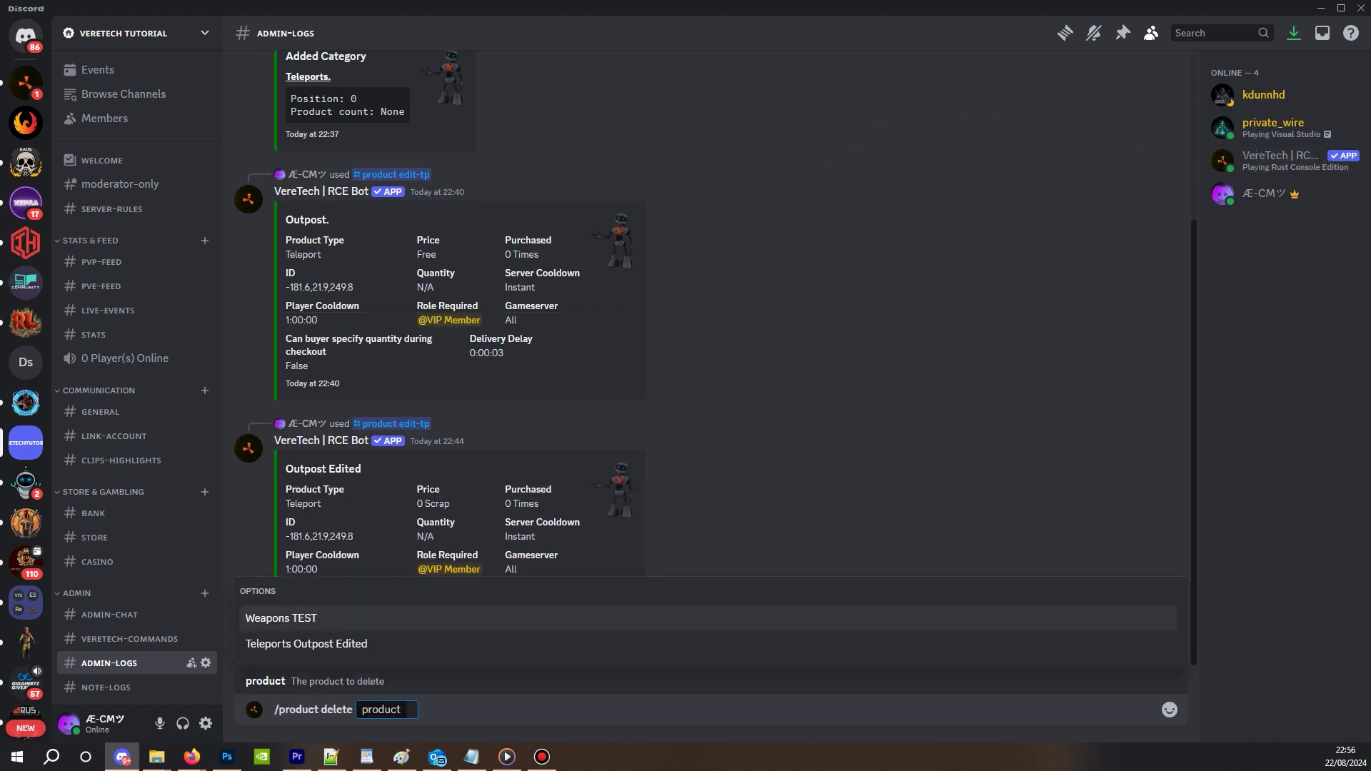
key("Down")
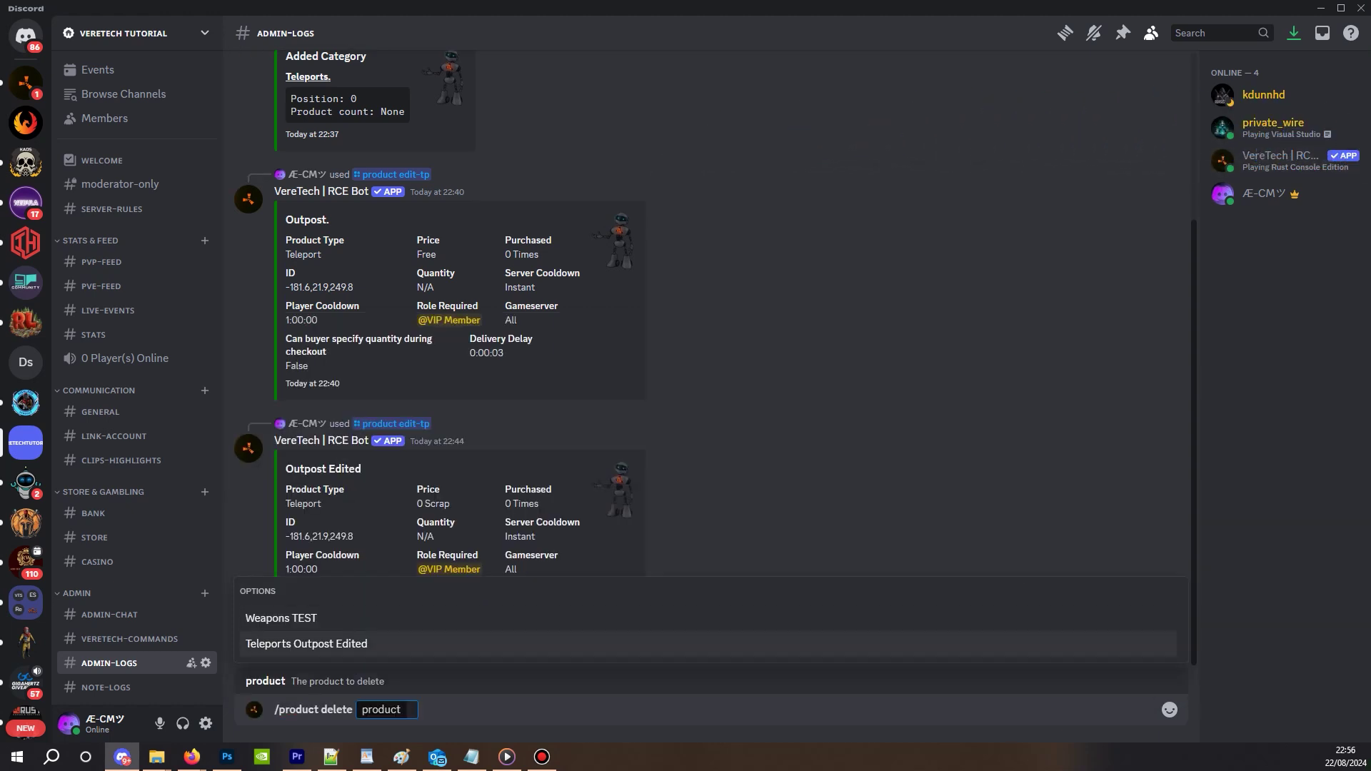
key("Tab")
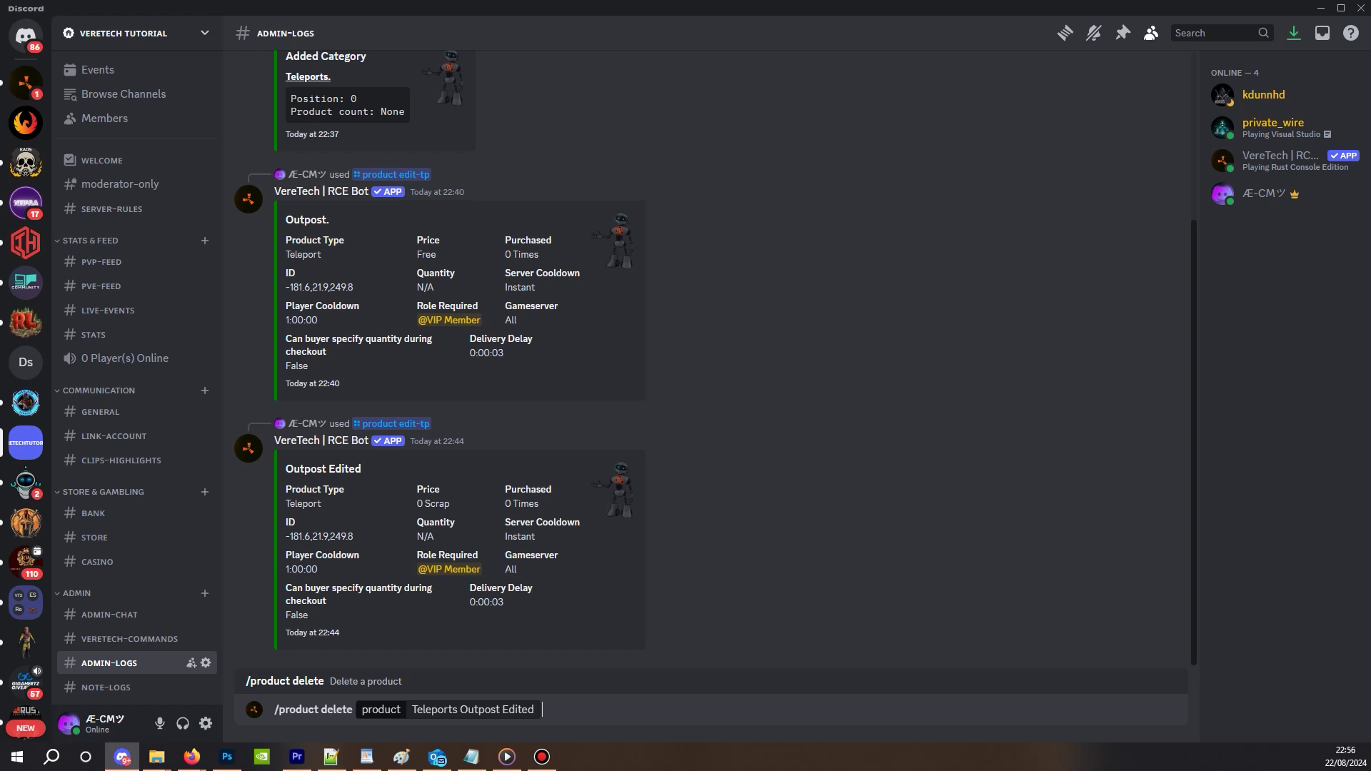
key("Return")
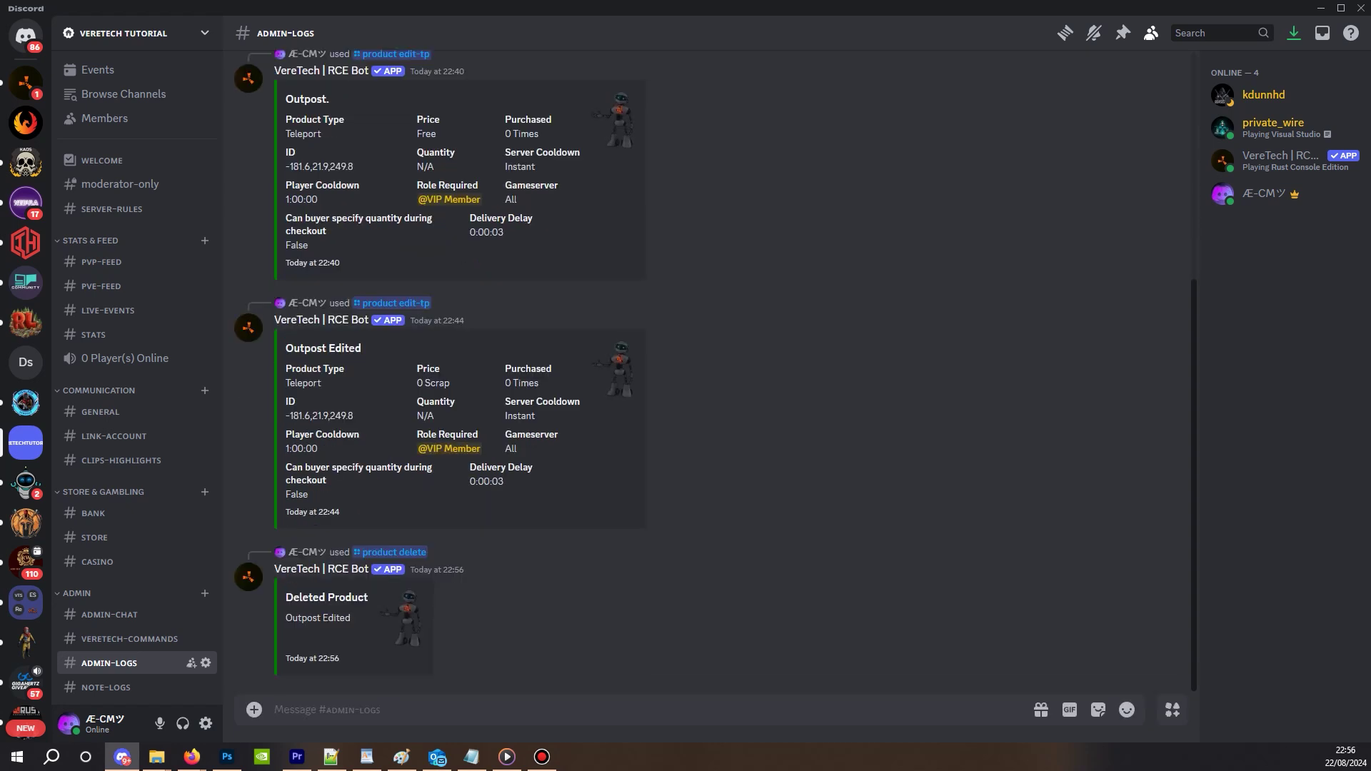